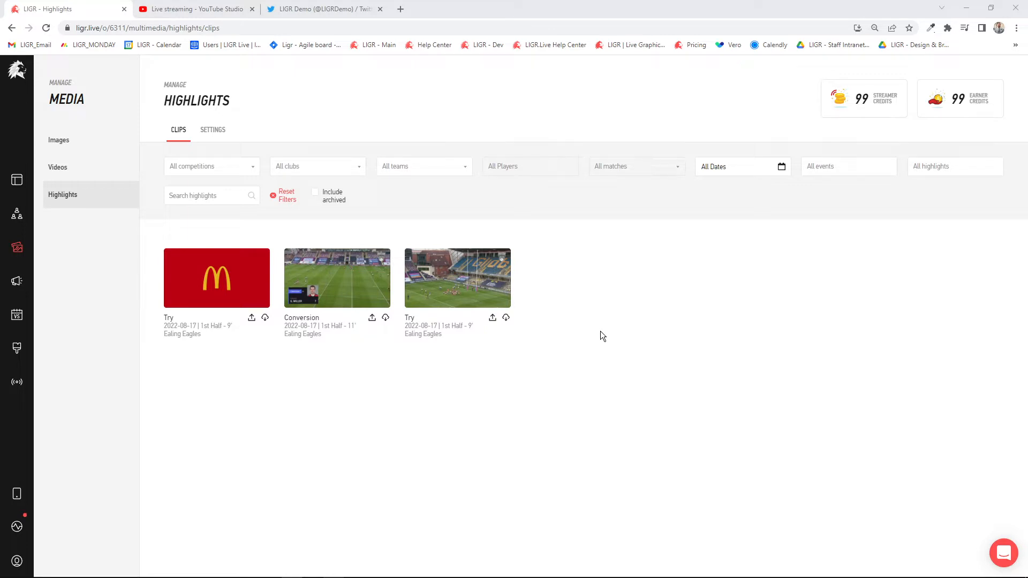
- Open the McDonalds Ad in the video library to check its competition assignment and background setting
mouse_move(366, 284)
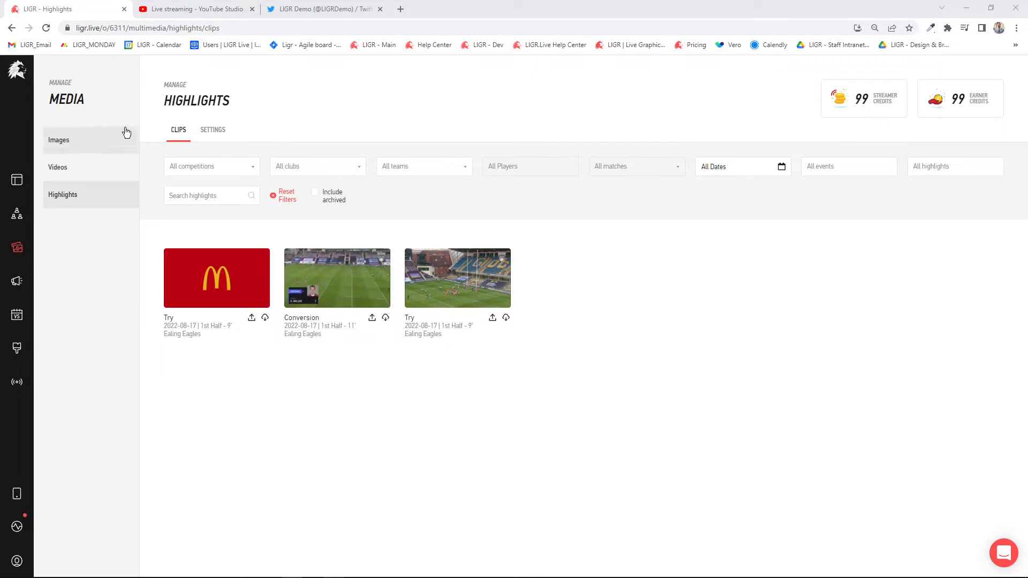
left_click(81, 170)
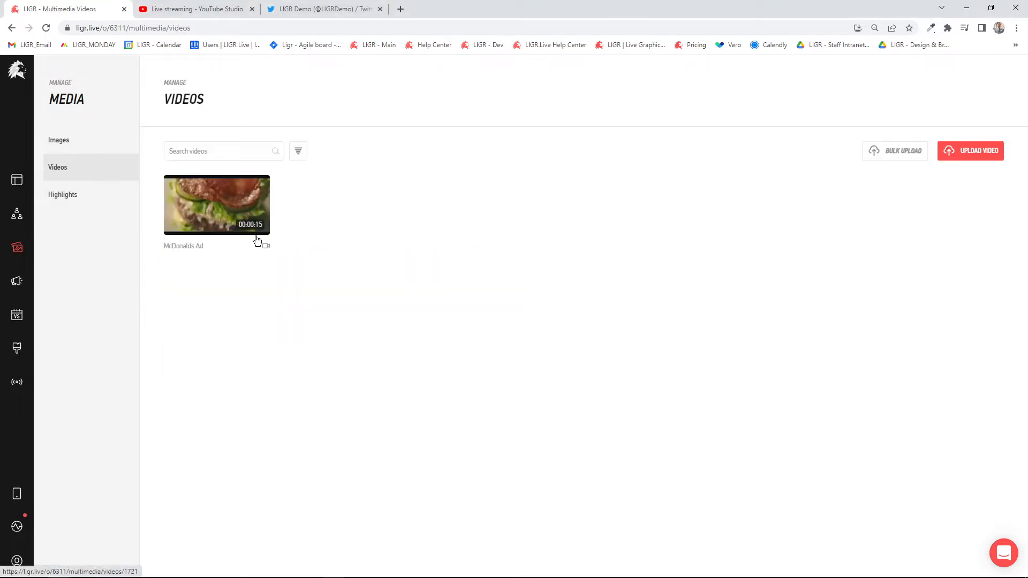
left_click(206, 208)
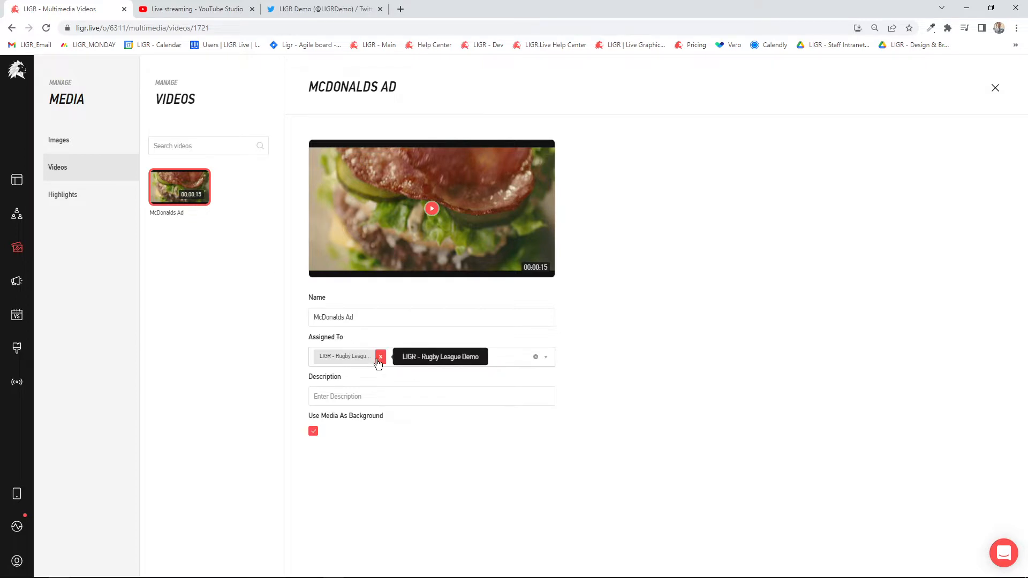
- Open the 54-second Try highlight of Ealing Eagles in the video editor
left_click(89, 199)
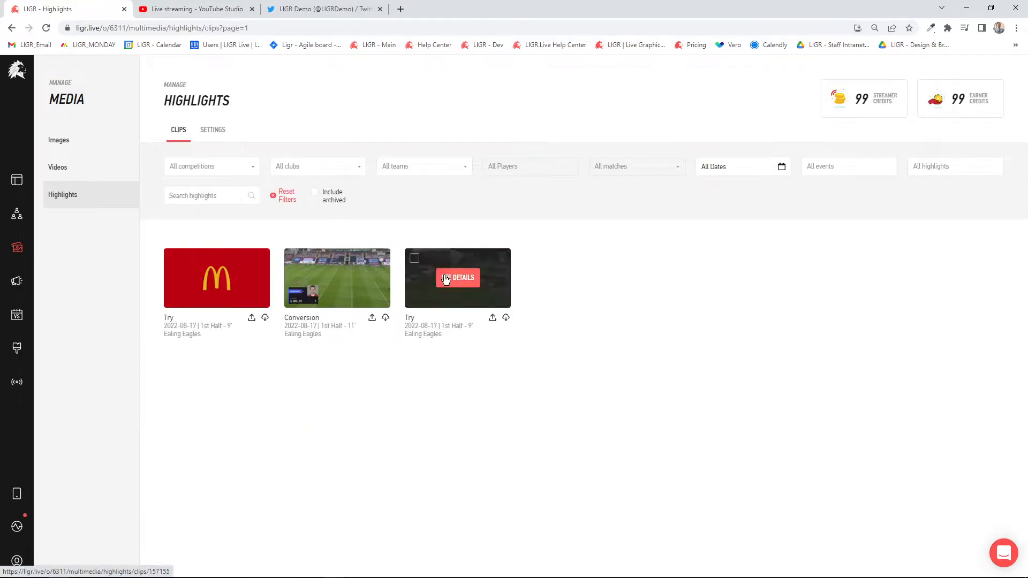
left_click(457, 280)
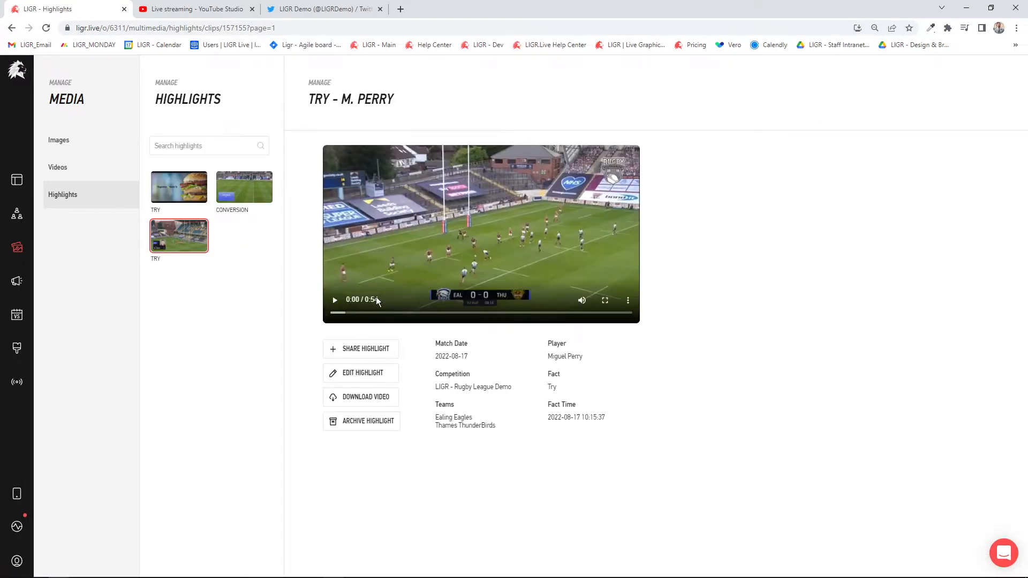
left_click(374, 374)
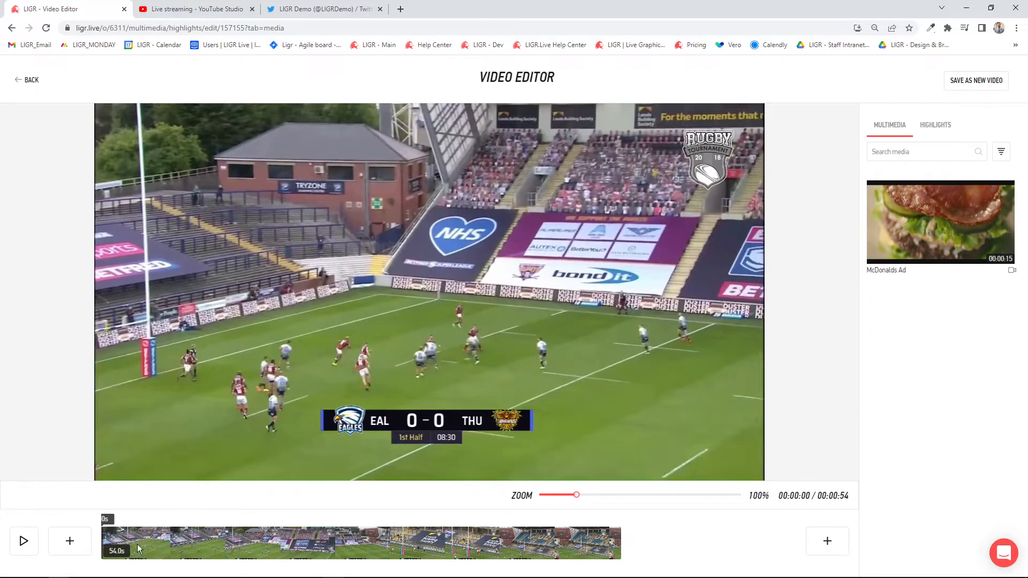
- Trim the start of the Try clip to shorten it to 46.2 s, and briefly play the result
left_click(167, 537)
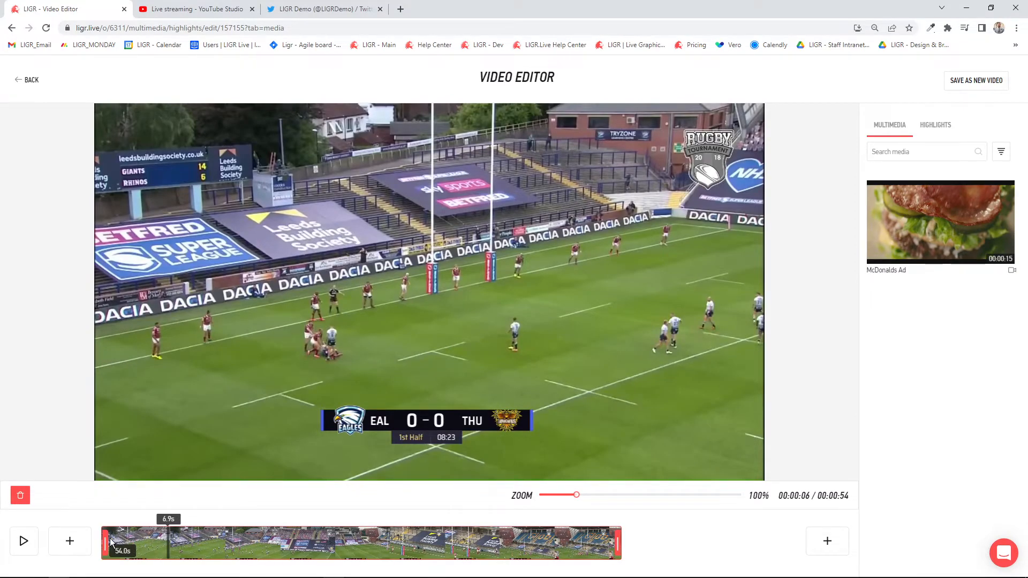
left_click_drag(107, 542, 88, 515)
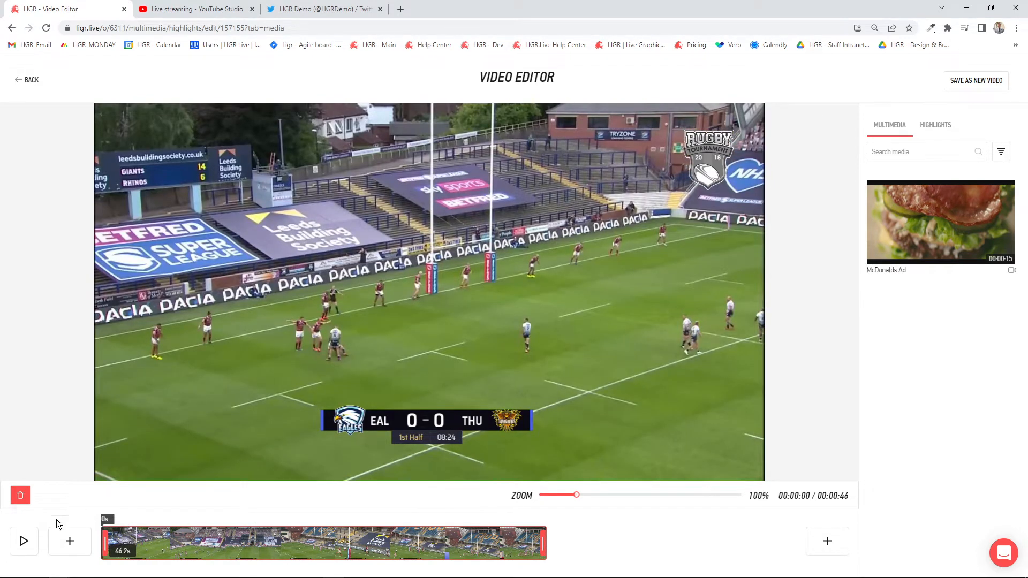
left_click(24, 541)
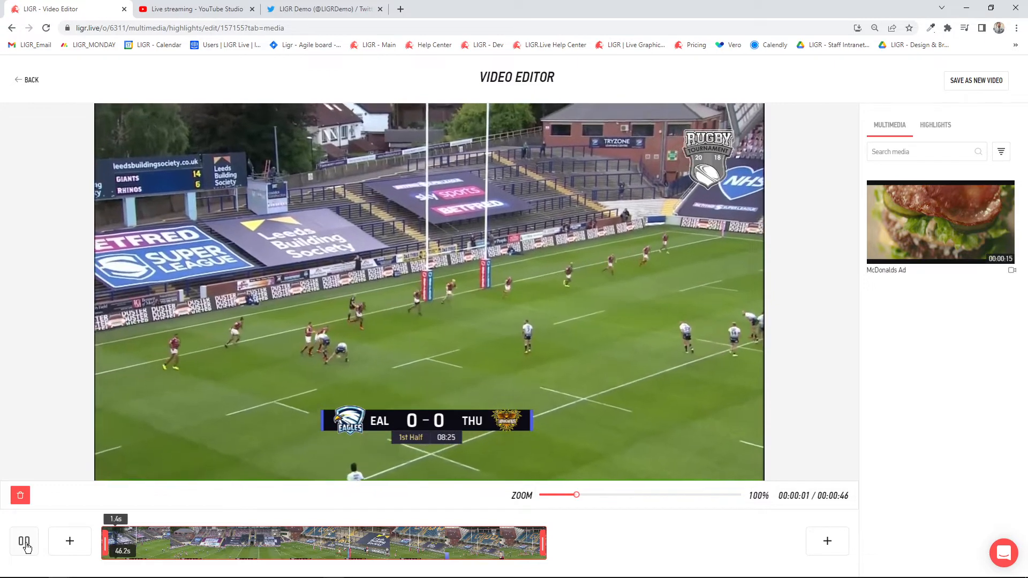
left_click(24, 543)
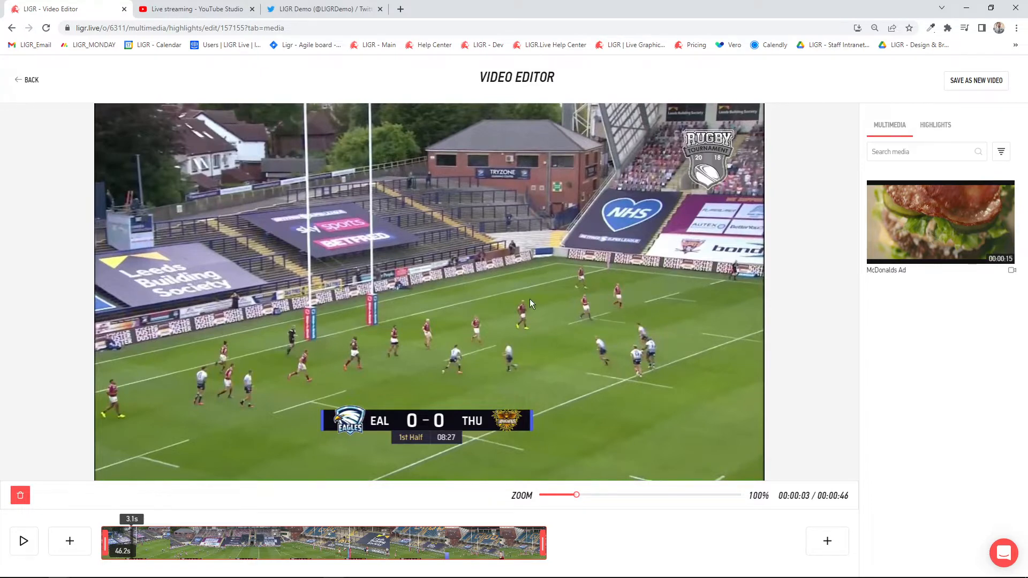
- Insert the McDonalds Ad before the Try clip, preview both clips and return the playhead to the start
left_click(77, 546)
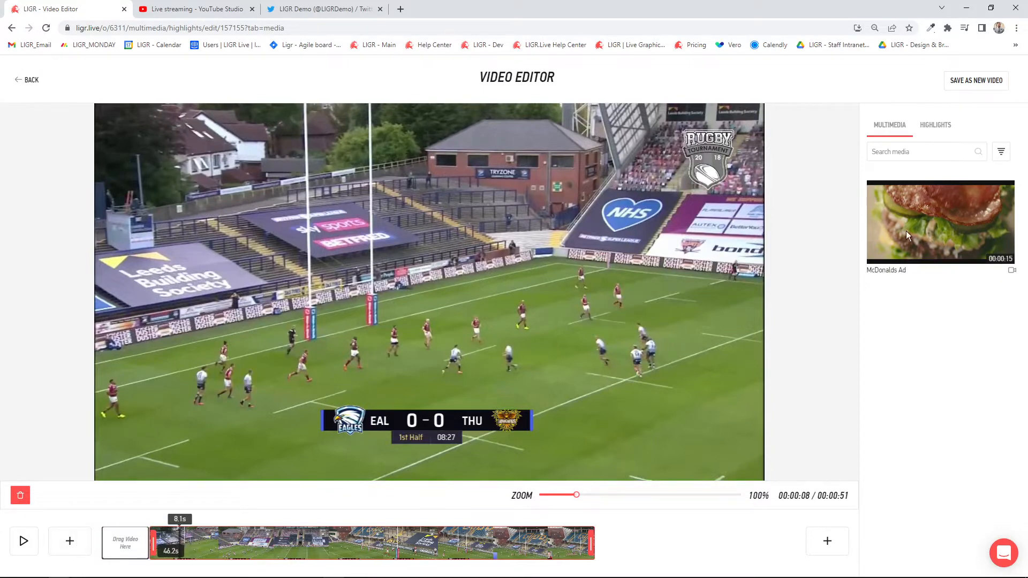
left_click_drag(906, 230, 114, 538)
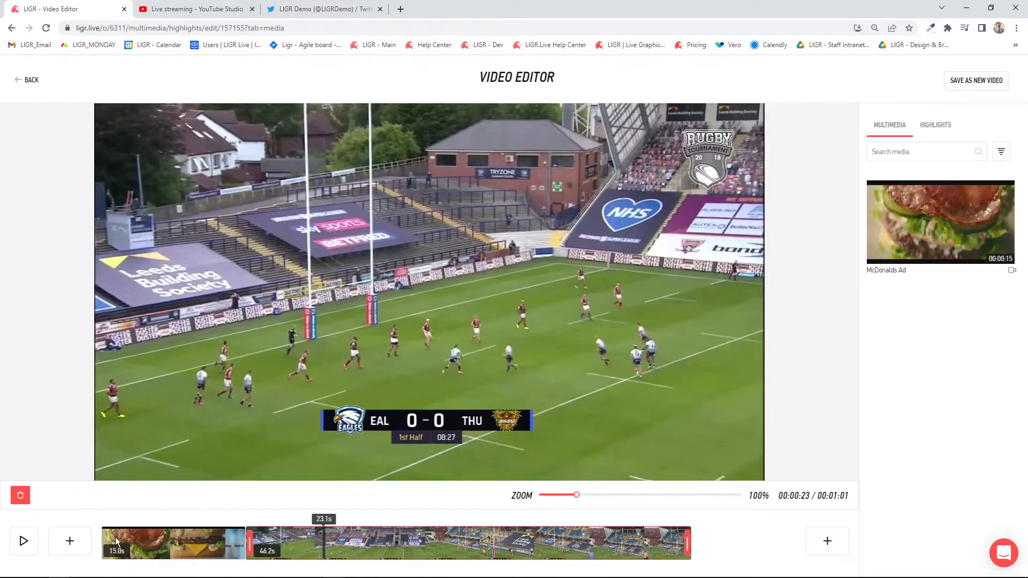
left_click(211, 543)
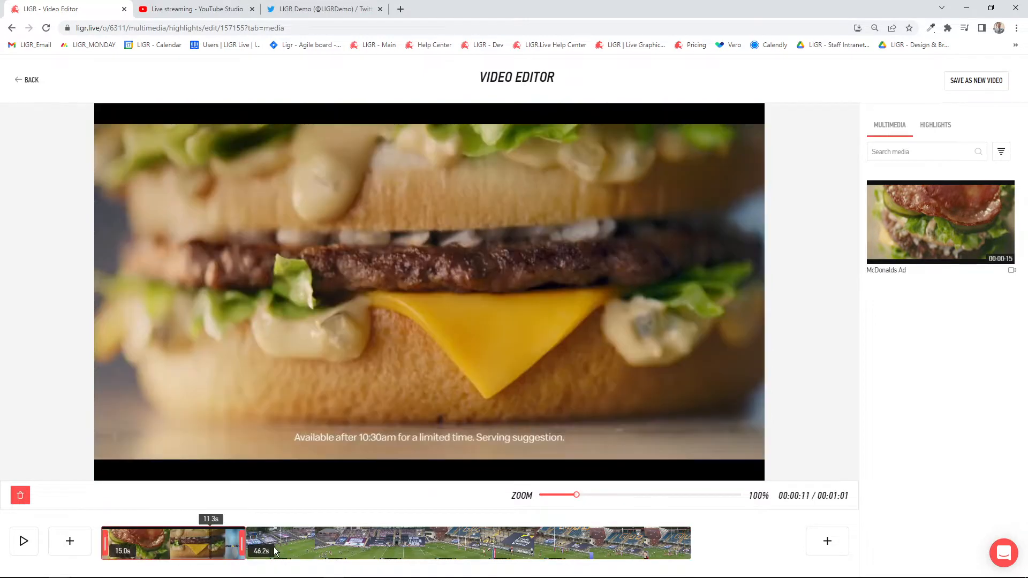
left_click(318, 544)
left_click(213, 542)
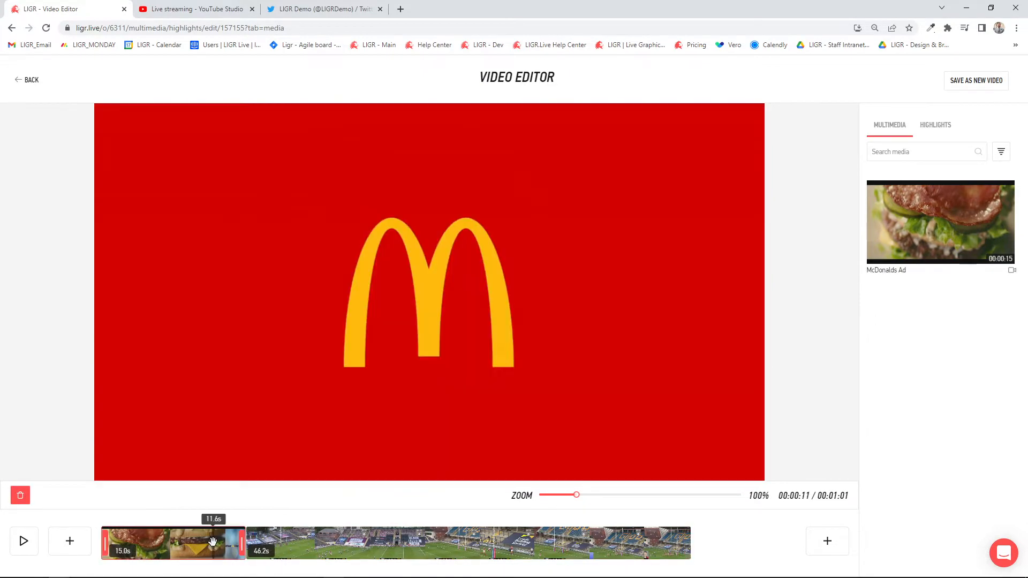
left_click_drag(215, 522, 101, 529)
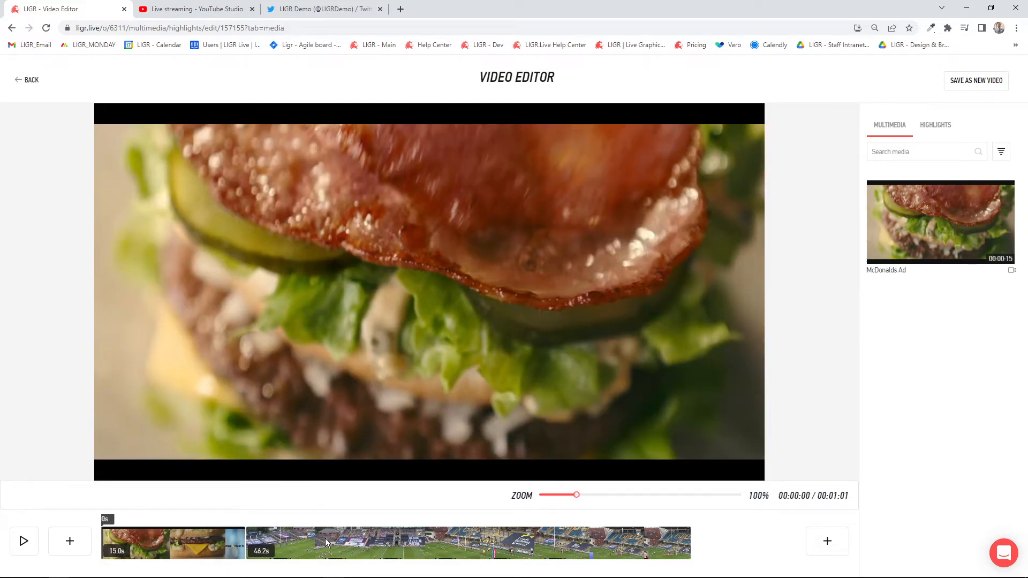
- Append the 24-second Conversion highlight to the end of the timeline, after the Try clip
left_click(395, 537)
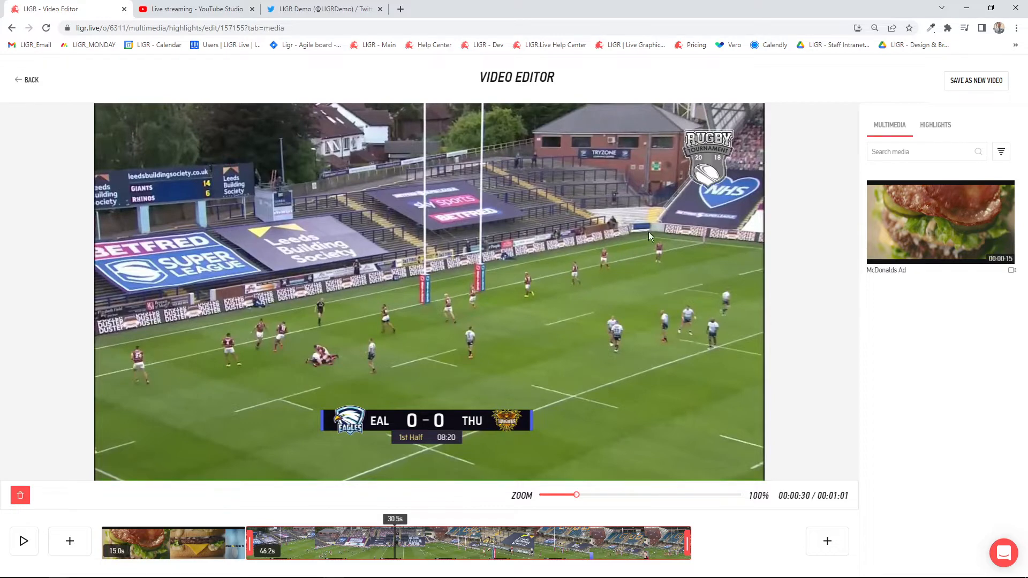
left_click(938, 129)
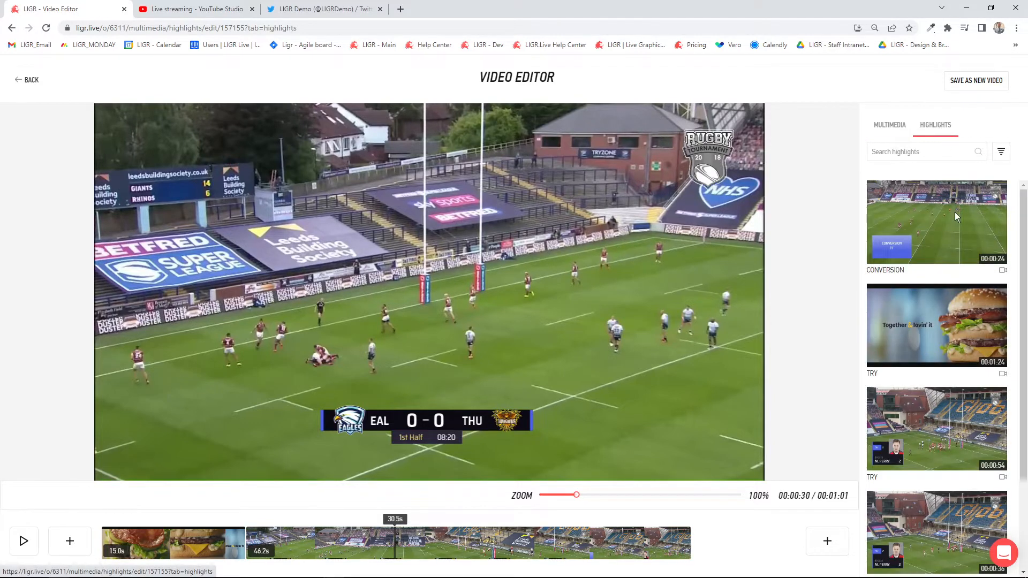
left_click(827, 541)
left_click_drag(938, 215, 722, 537)
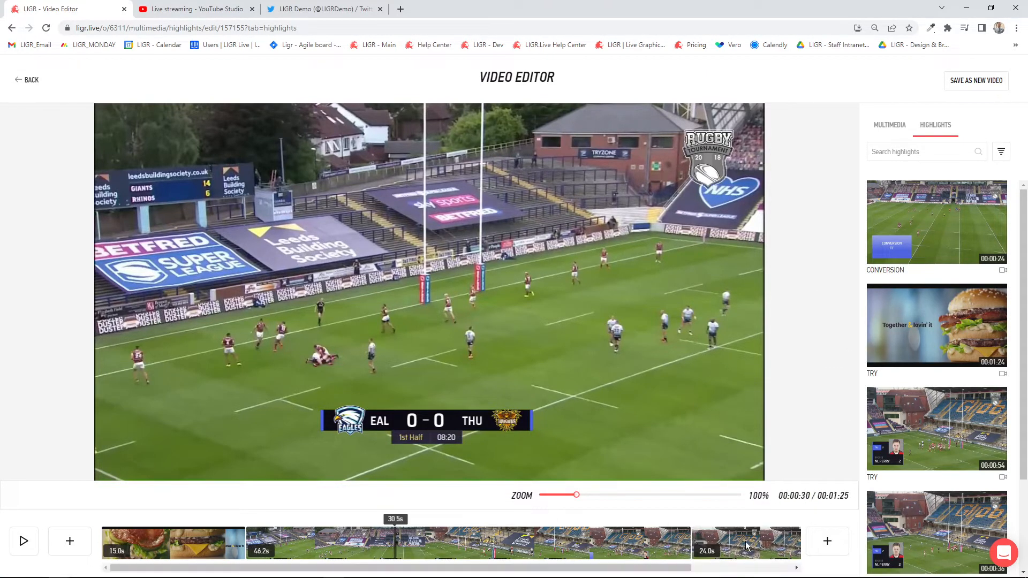
- Trim the end of the Conversion clip to shorten it to 20.2 s, and spot-check the Try and Conversion clips
left_click(745, 542)
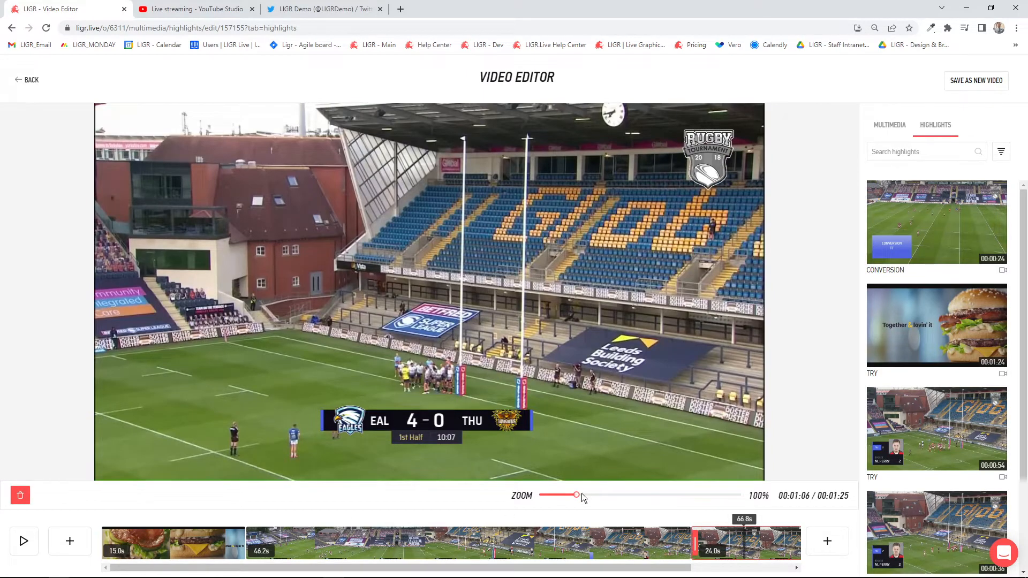
left_click_drag(582, 493, 570, 494)
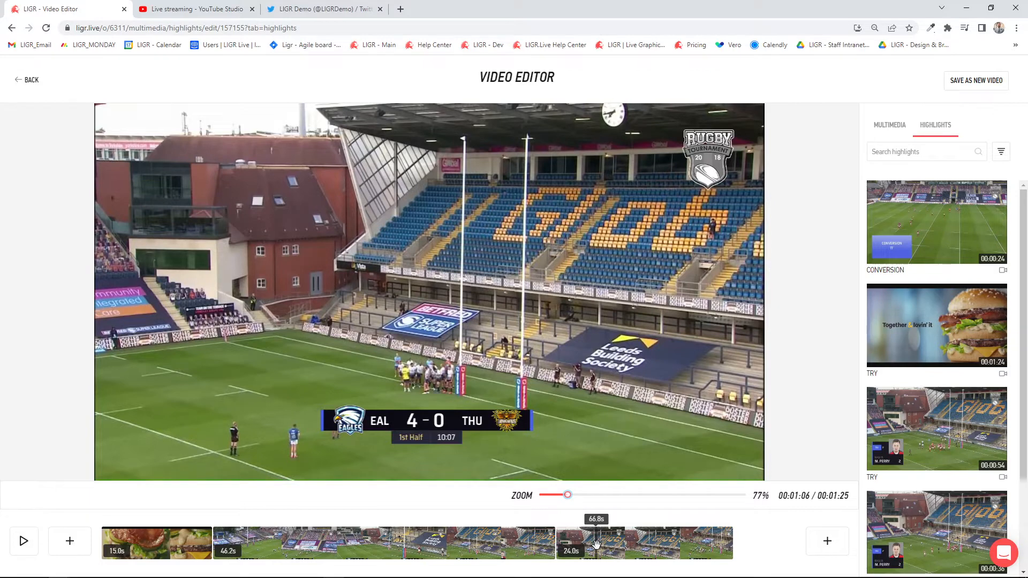
left_click(621, 545)
left_click_drag(731, 542, 701, 541)
left_click(706, 520)
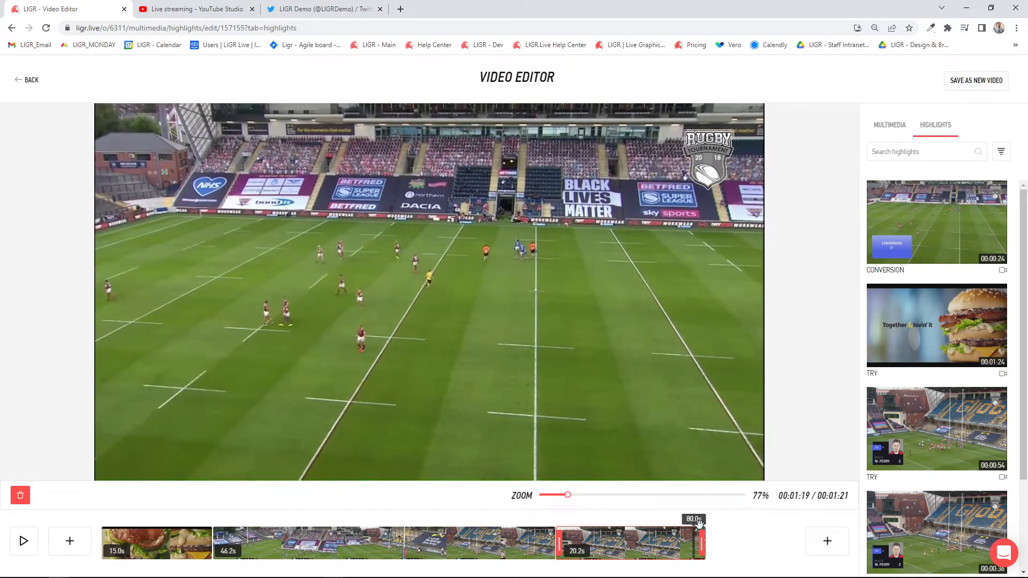
left_click(327, 538)
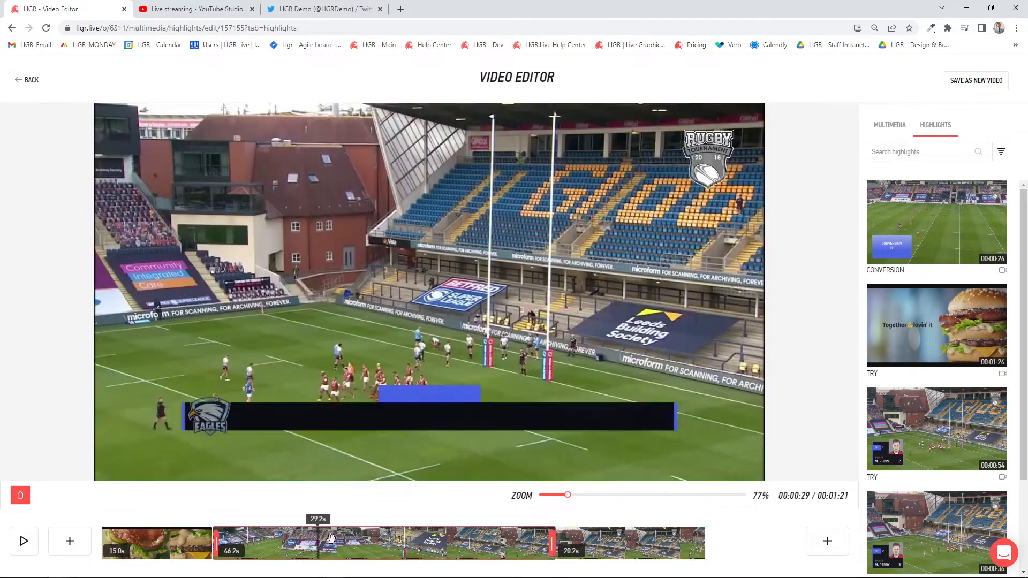
left_click(610, 541)
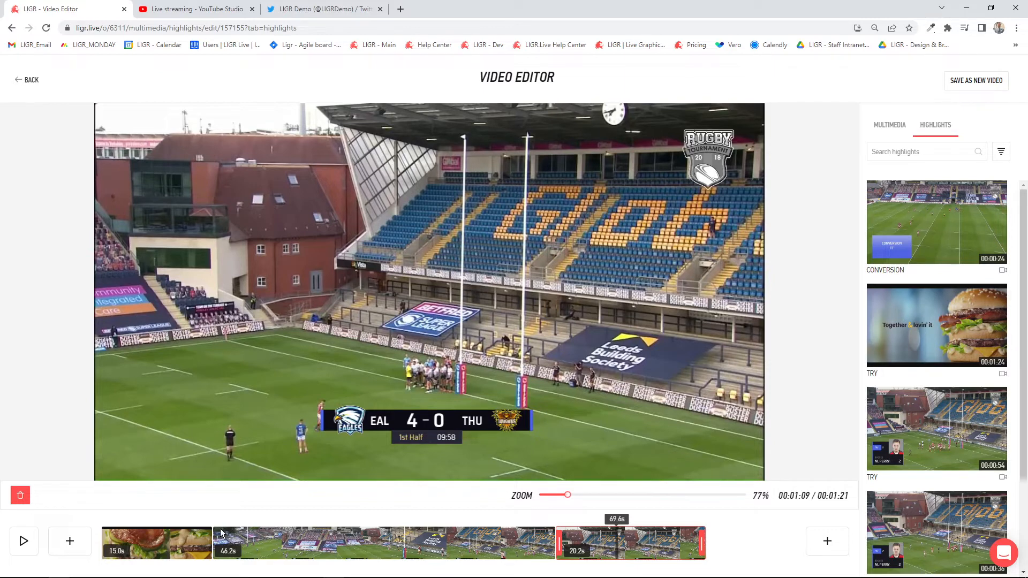
- Save the edited timeline as a new video named "Pre Try Conversion"
left_click(983, 81)
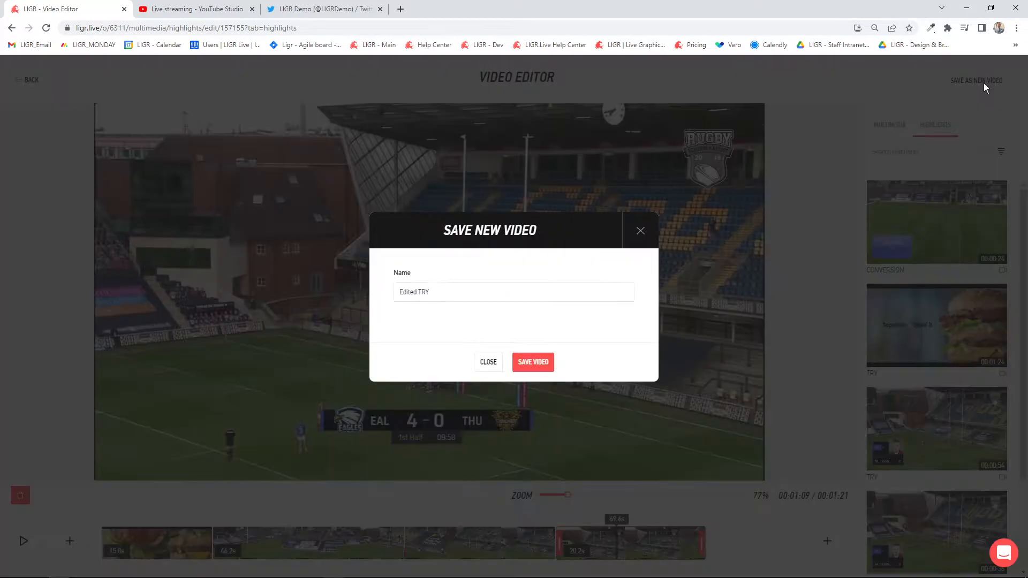
left_click_drag(447, 294, 361, 295)
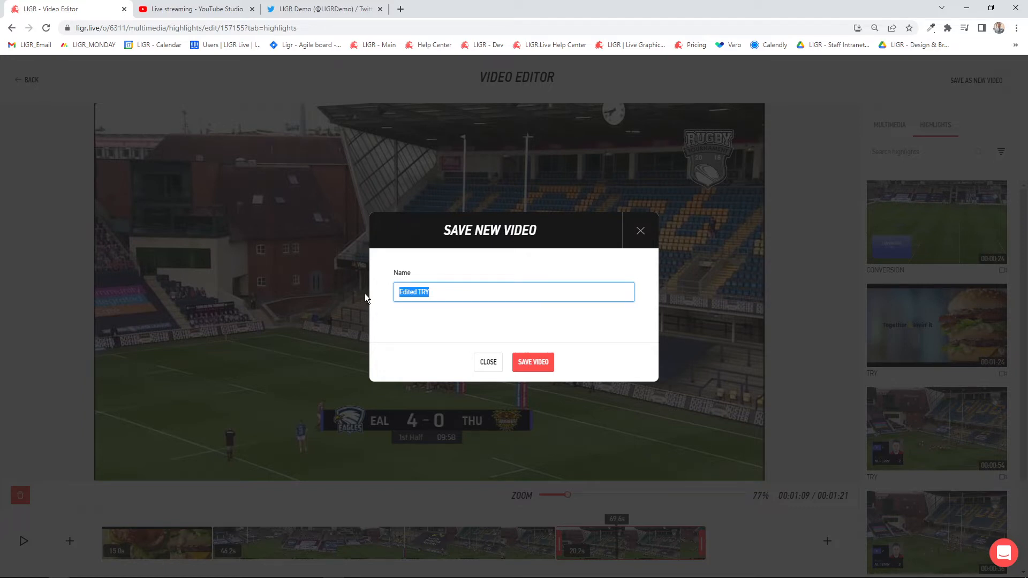
type("Pre Try Conversion")
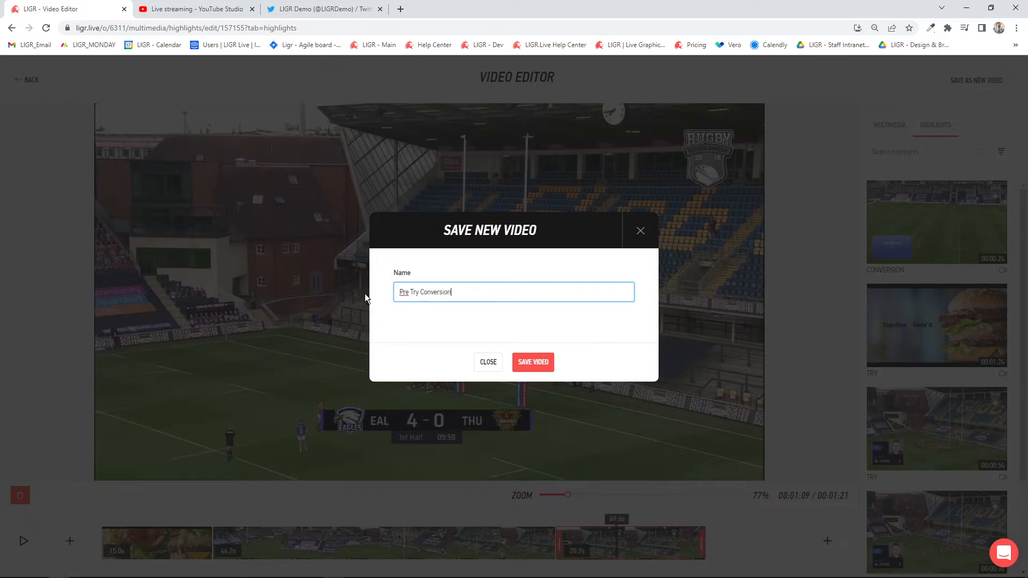
left_click(533, 366)
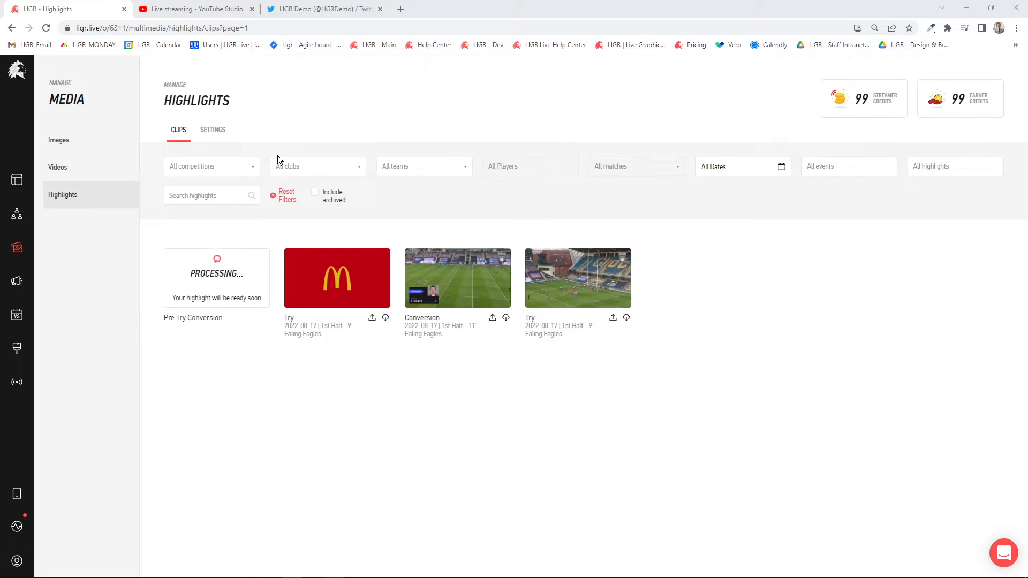
- Review which competitions the McDonalds Ad video is assigned to and which others can be chosen
left_click(76, 170)
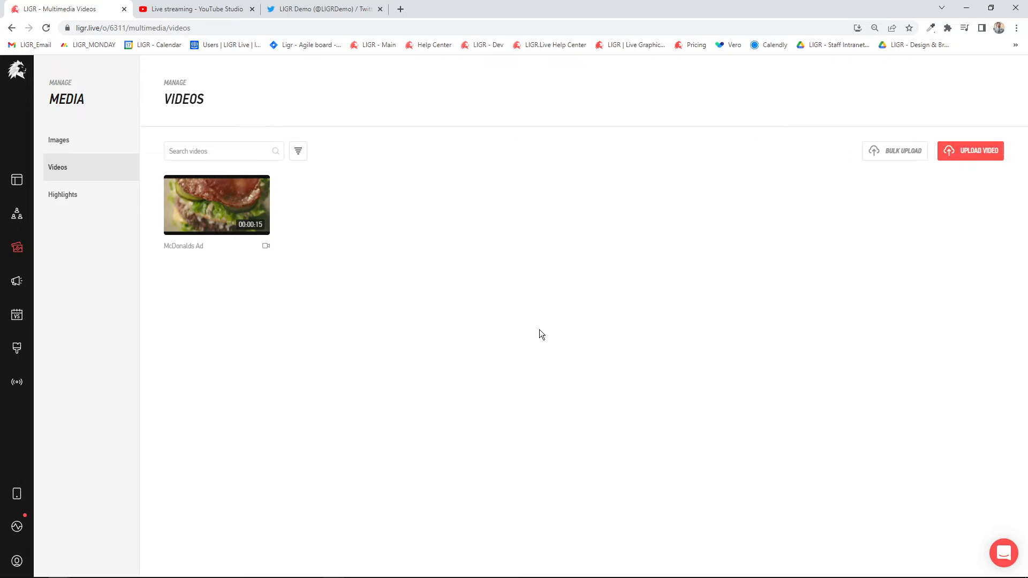
left_click(219, 205)
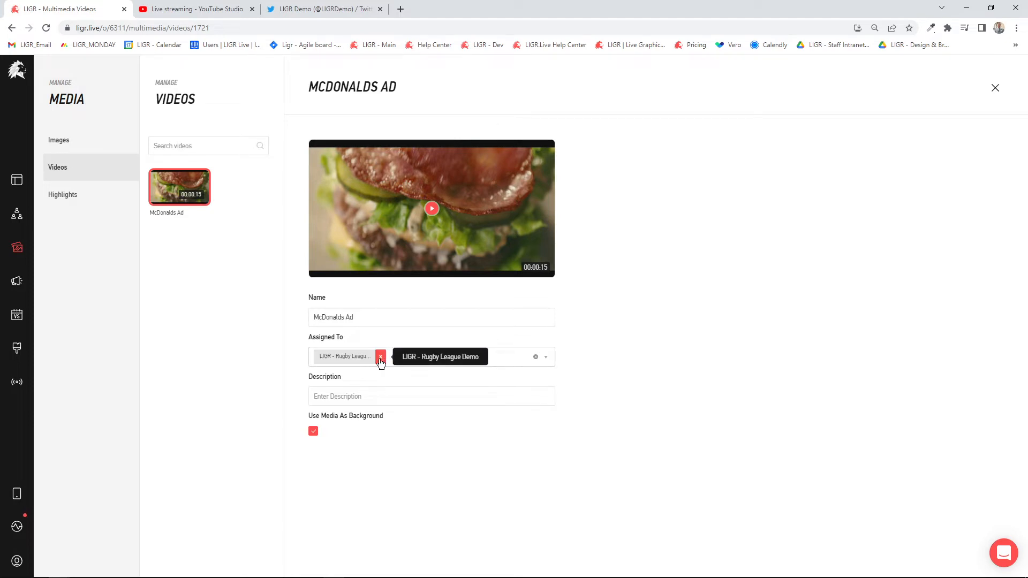
left_click(547, 357)
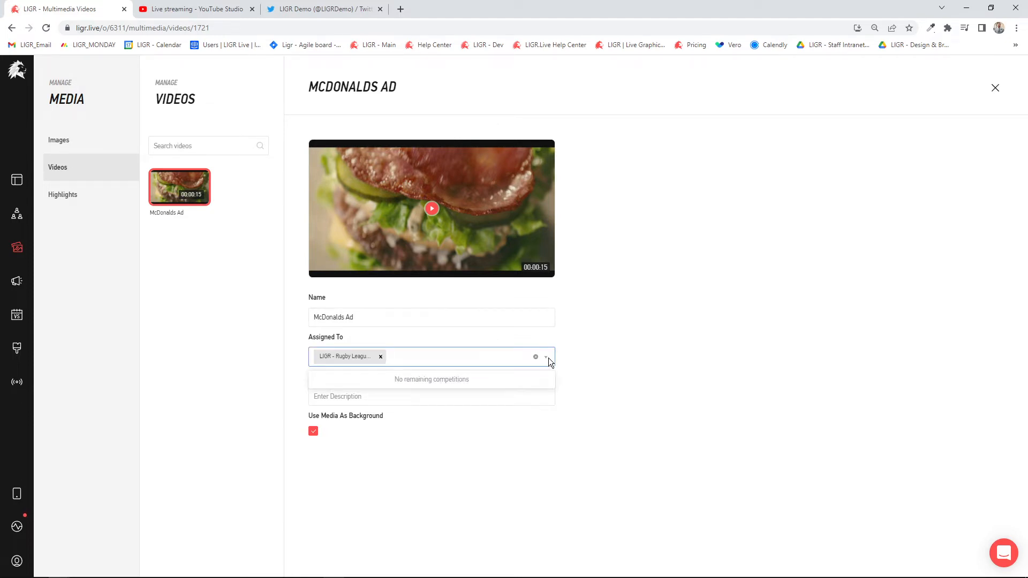
left_click(634, 346)
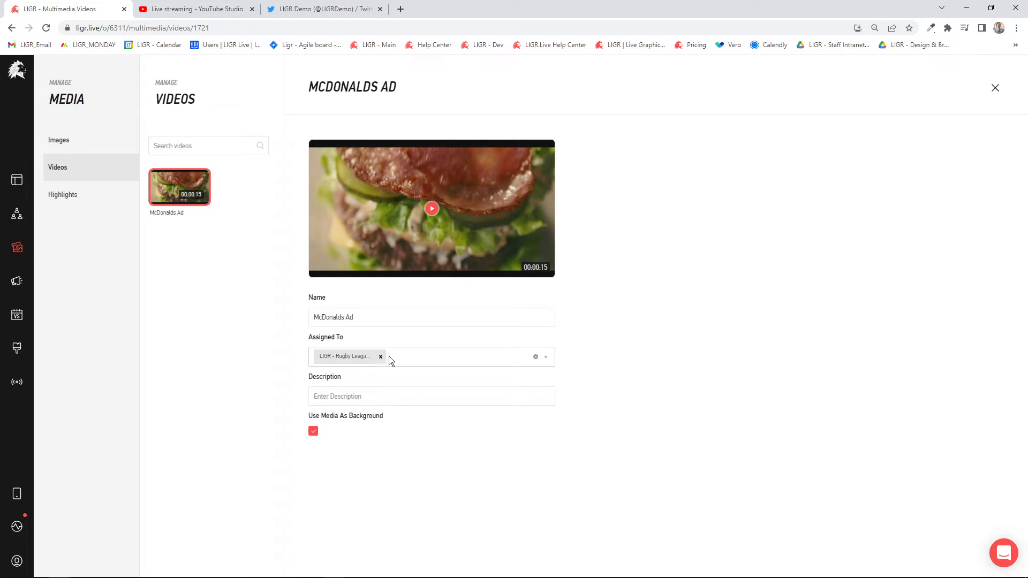
- Open the Pre Try Conversion highlight and play it in full screen
left_click(89, 199)
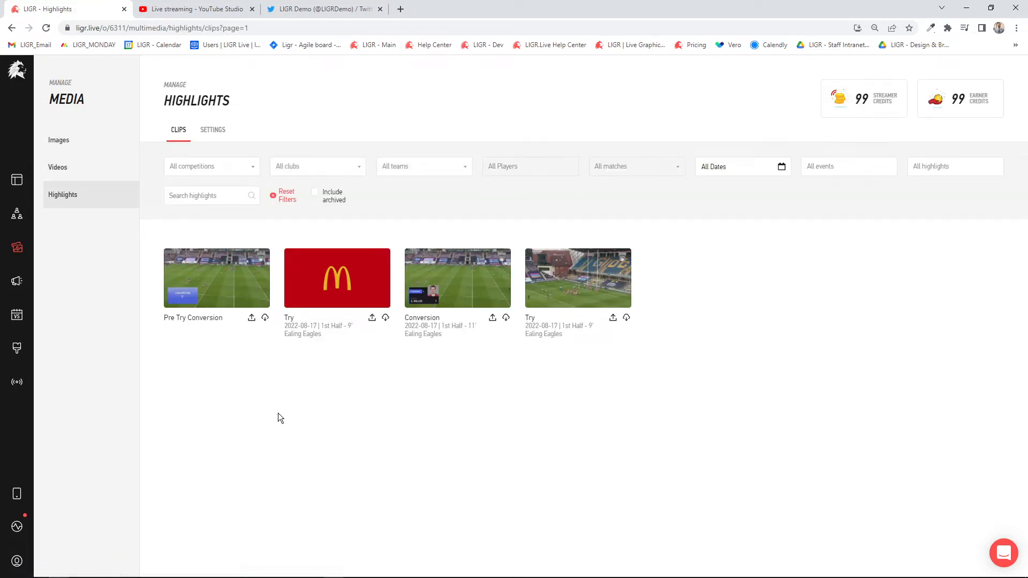
left_click(222, 278)
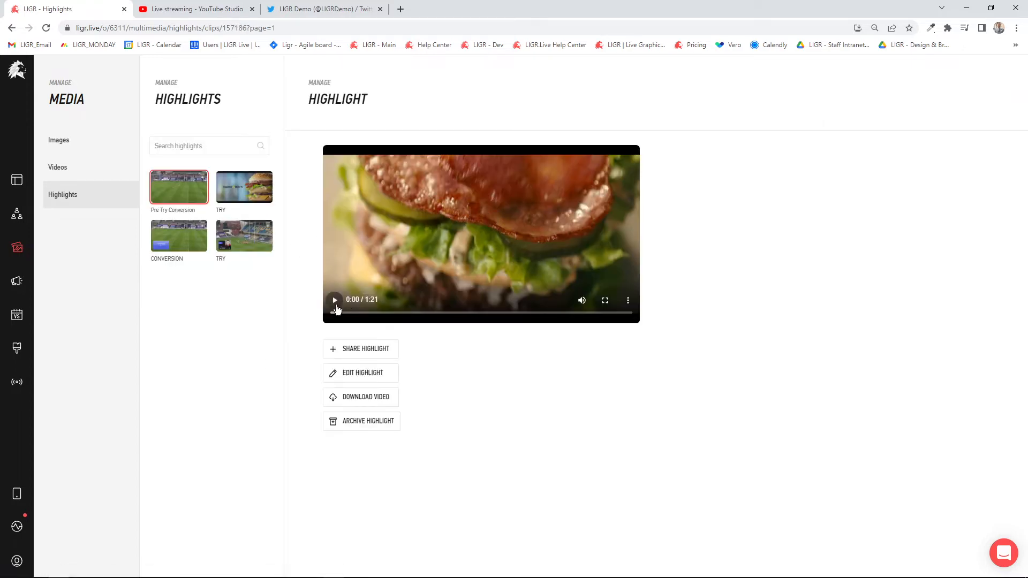
left_click(335, 301)
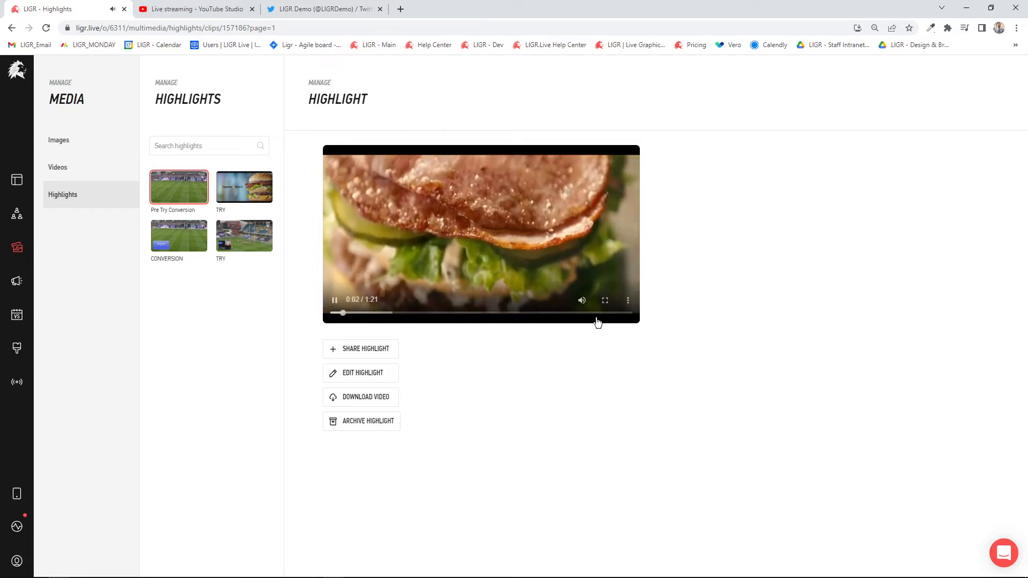
left_click(605, 301)
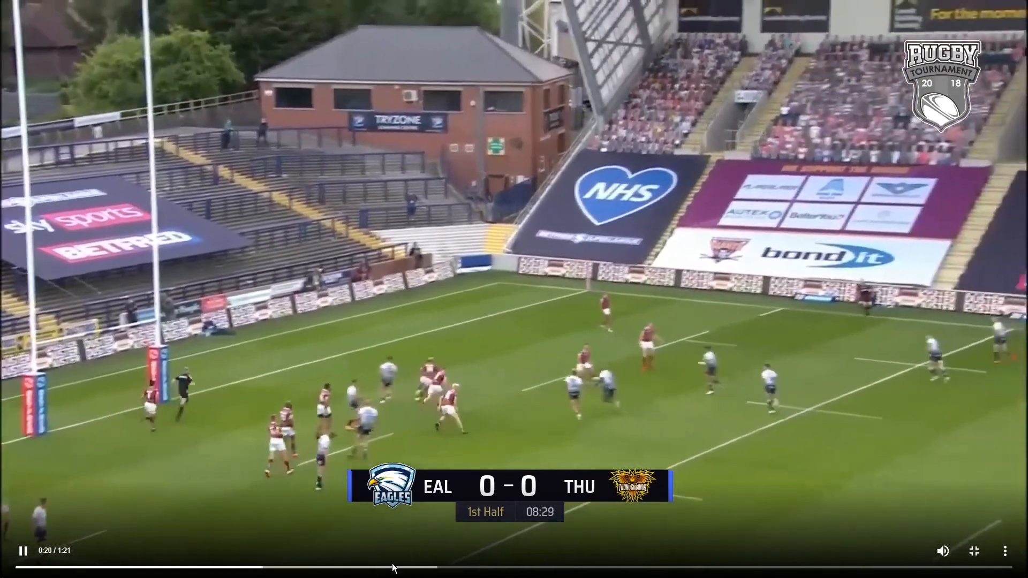
- Skip through the Pre Try Conversion video to check the try and conversion scenes, and exit full screen
left_click(395, 567)
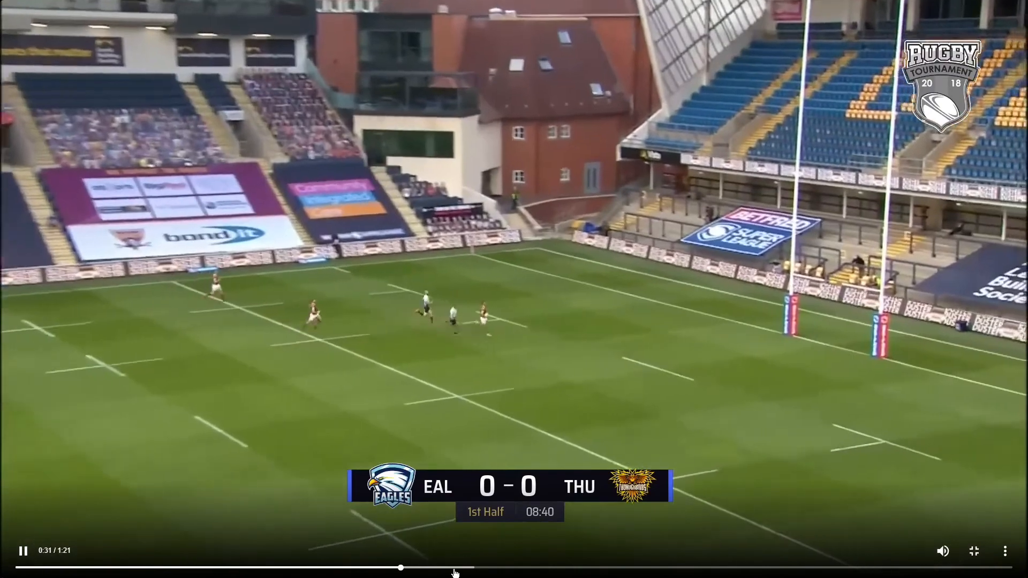
left_click(454, 568)
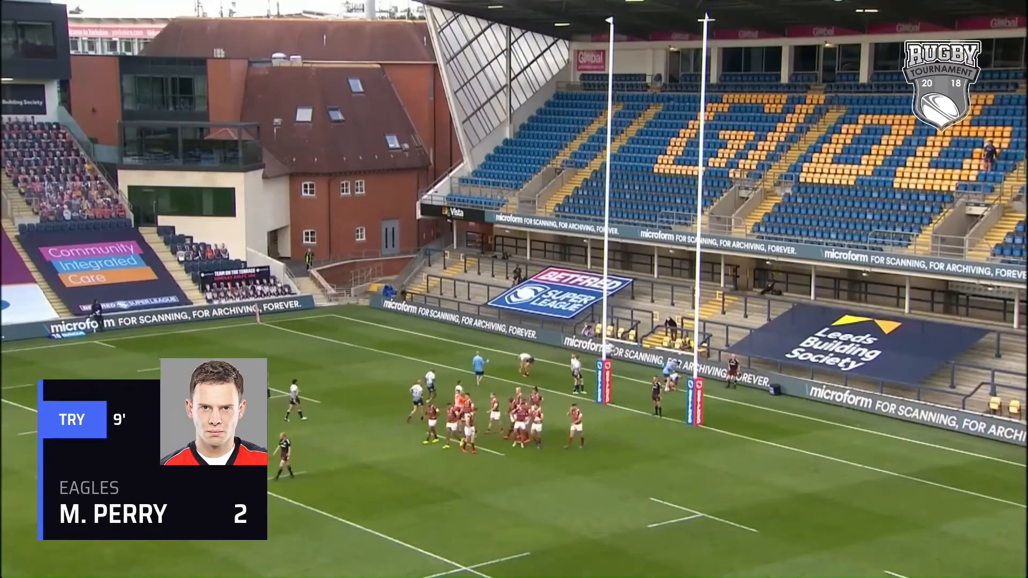
mouse_move(852, 453)
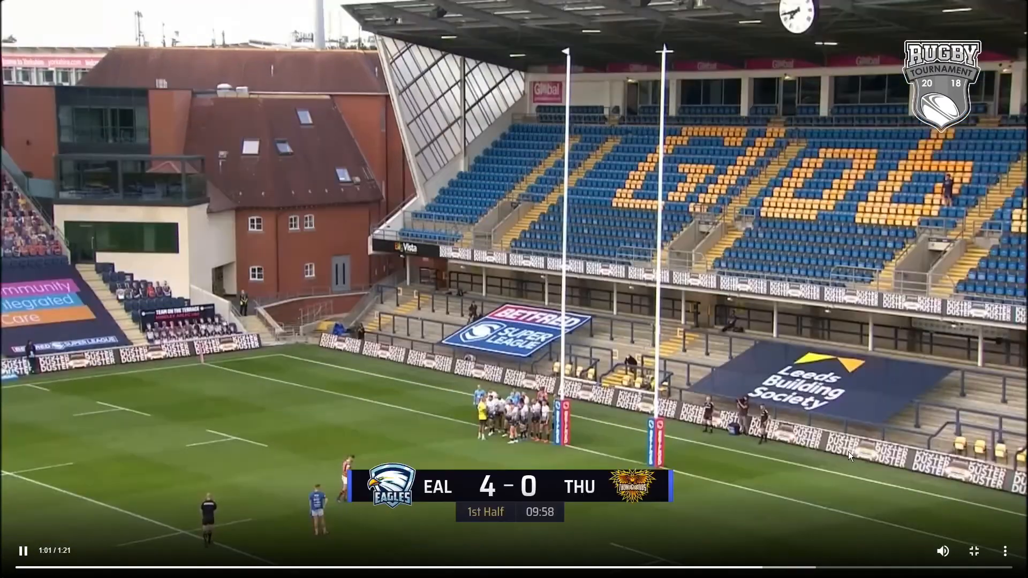
left_click(974, 551)
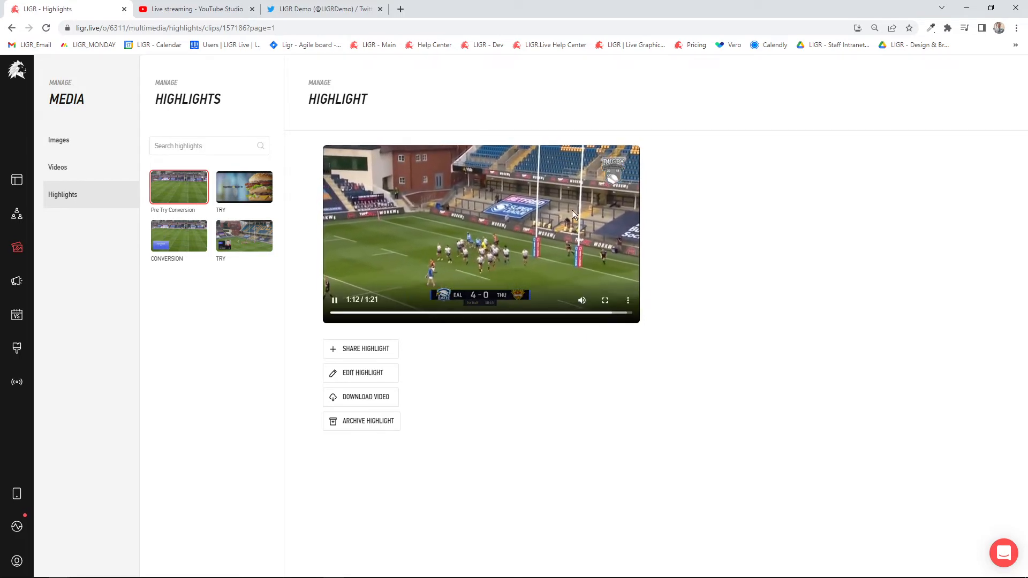
- Share the Pre Try Conversion highlight as a Twitter post from LIGRDemo titled "Here is a wrap of today's game..."
left_click(343, 352)
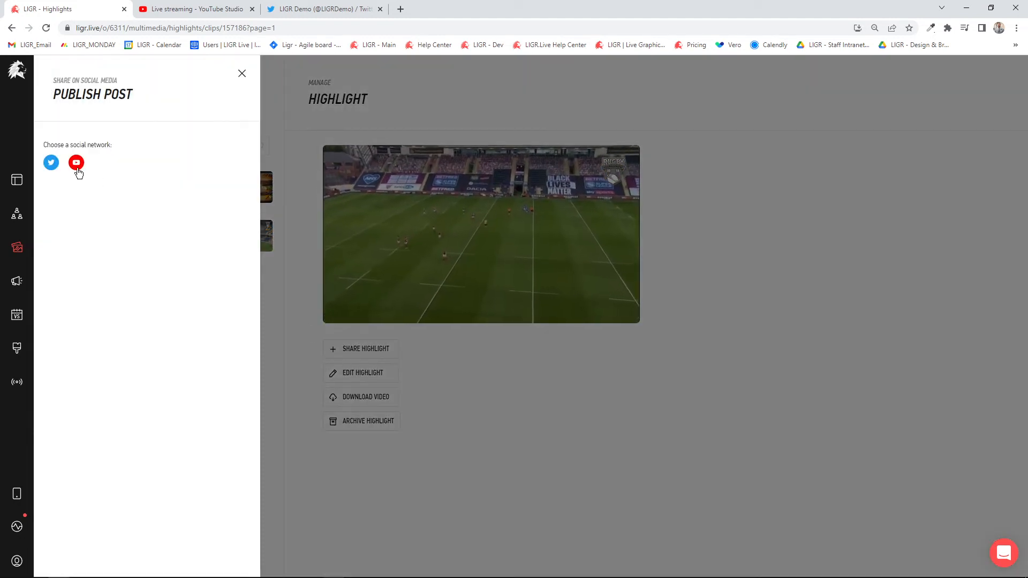
left_click(51, 163)
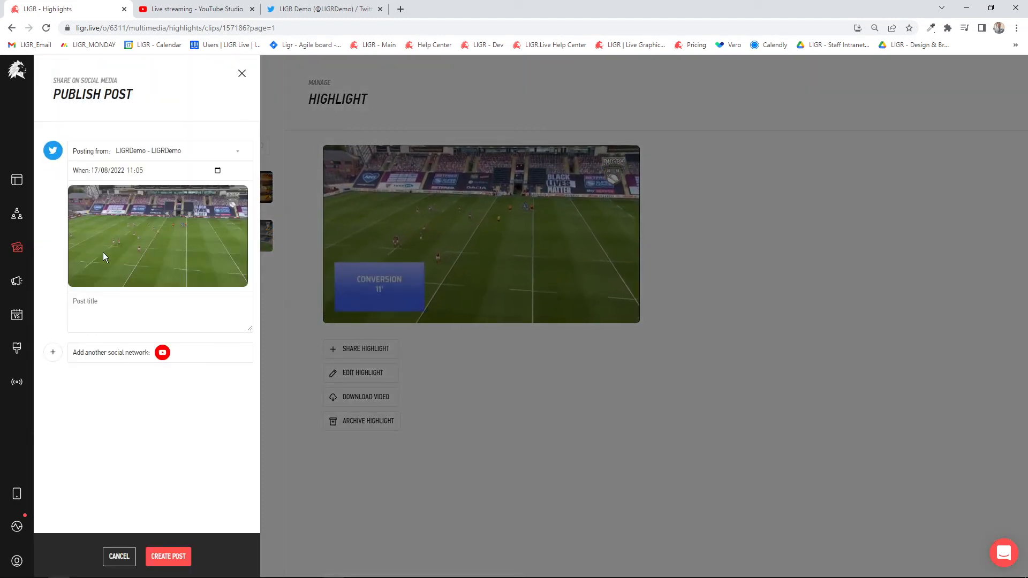
left_click(120, 295)
type("Here is a")
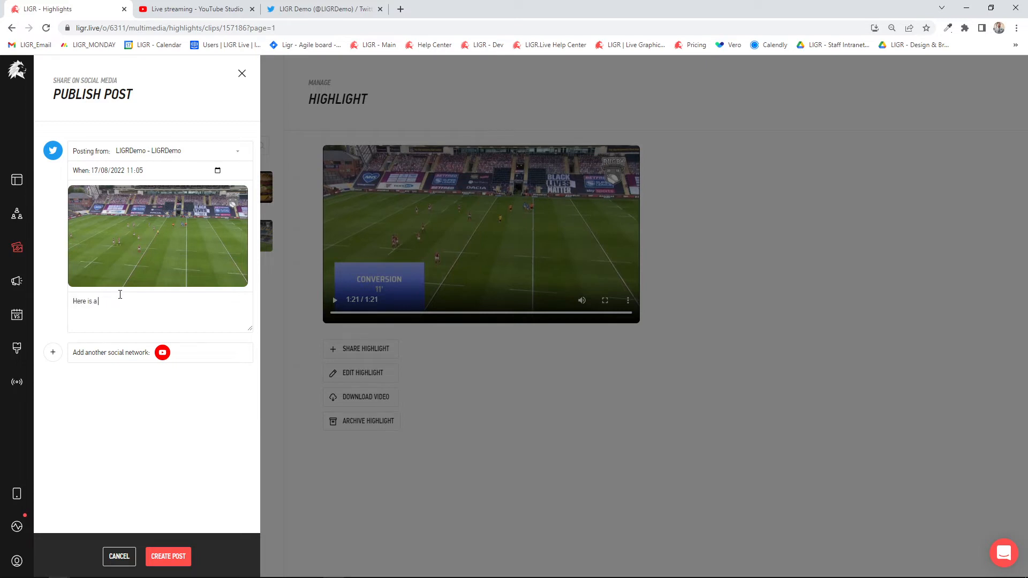
type(" wrap of today's game...")
left_click(177, 557)
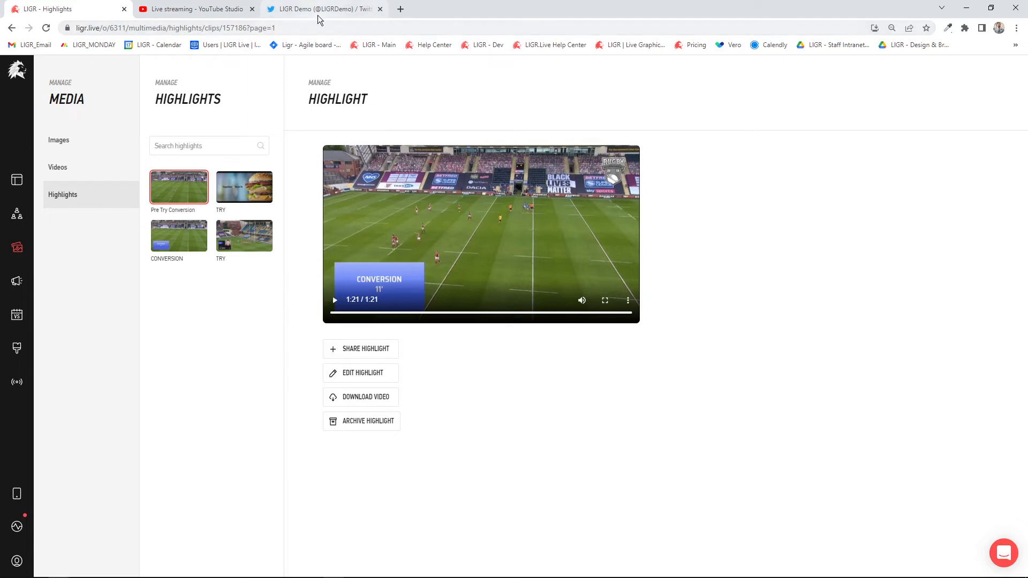
- Open the Pre Try Conversion highlight for editing, preview its timeline at 69 s, and leave the editor without saving
mouse_move(329, 13)
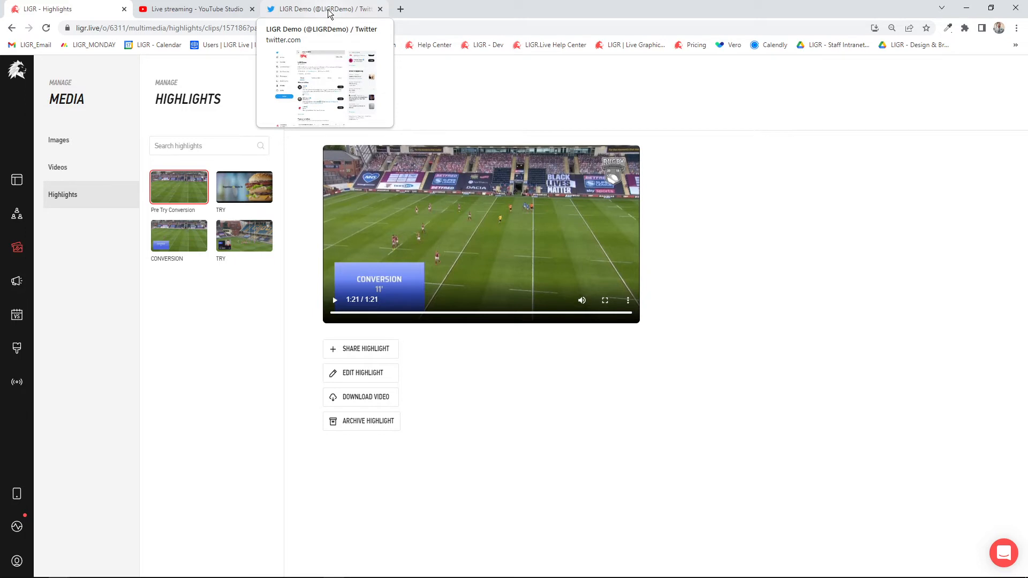
left_click(188, 194)
left_click(360, 373)
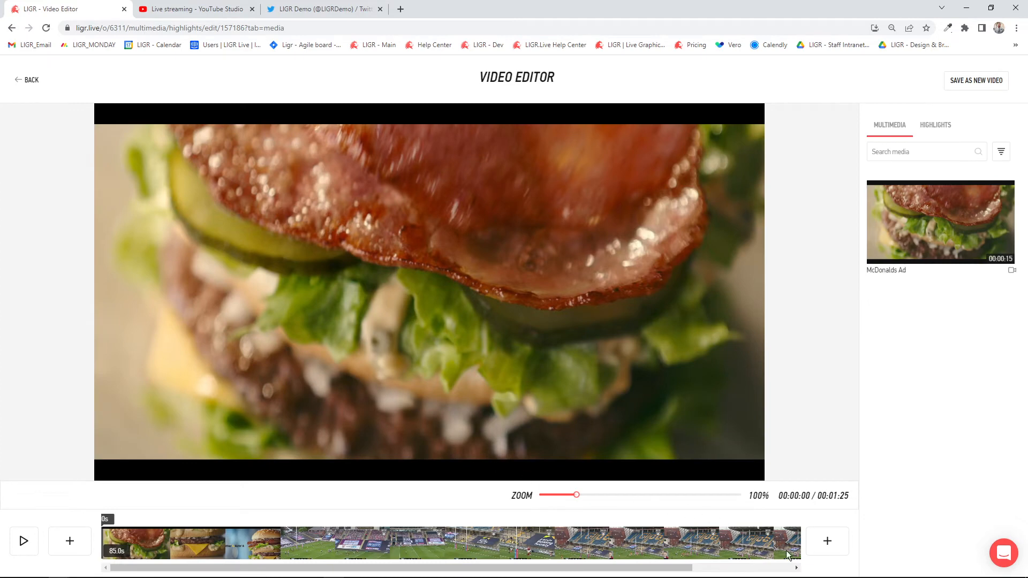
left_click(765, 543)
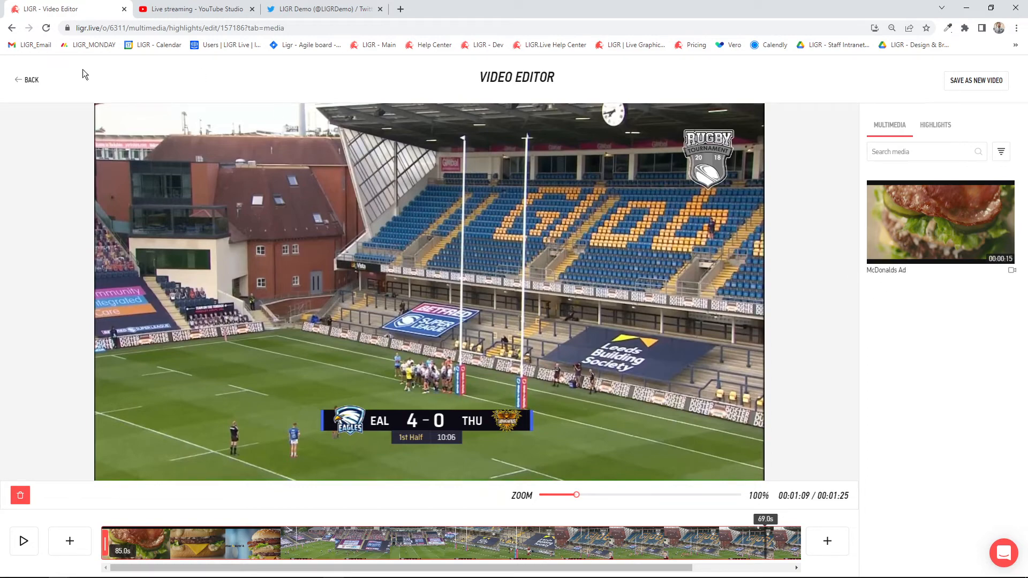
left_click(27, 78)
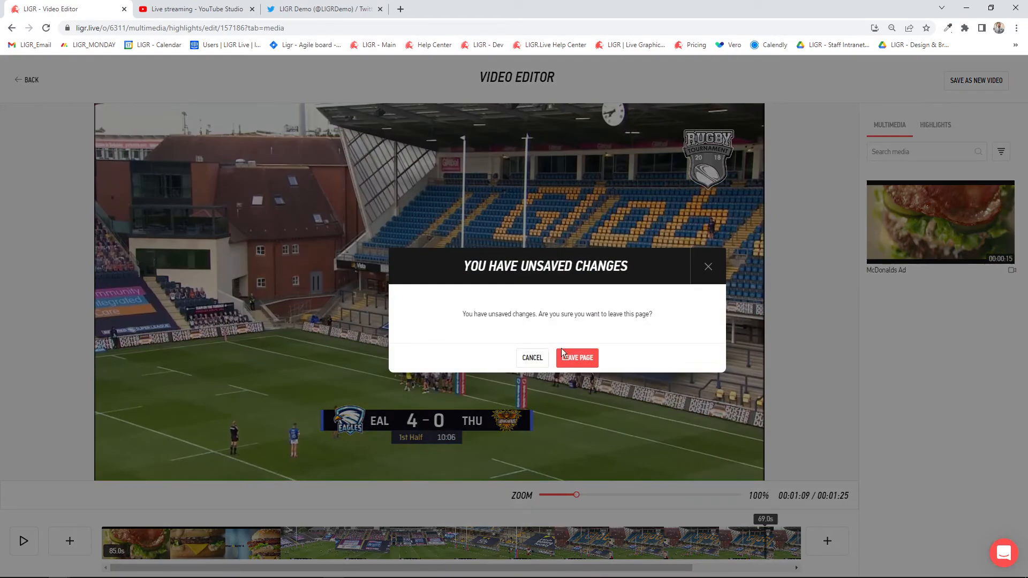
left_click(562, 351)
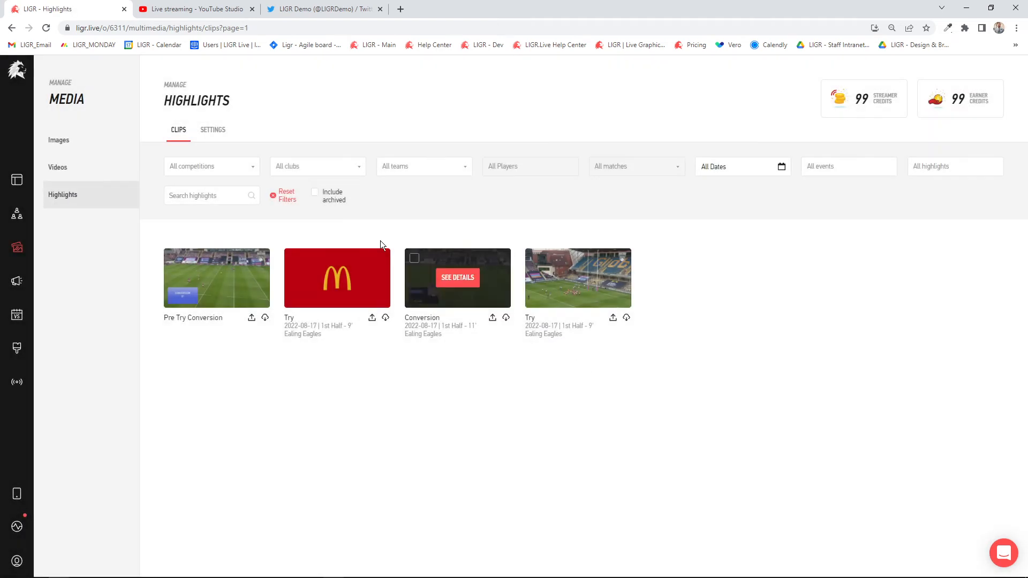
- Review the competition and club filters, filter the clips by the Ealing Eagles First Grade team, and check its selectable players
left_click(221, 166)
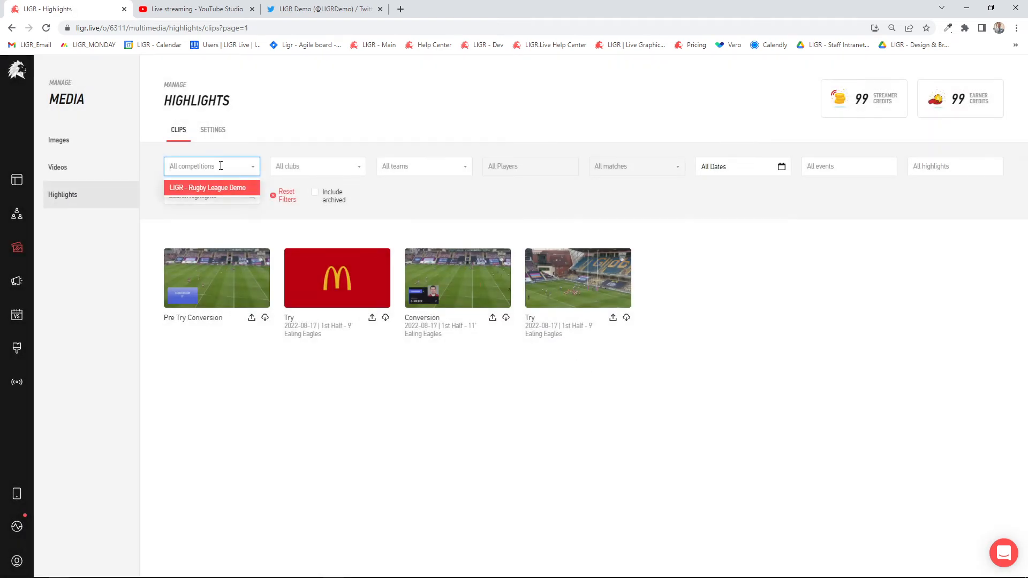
left_click(289, 166)
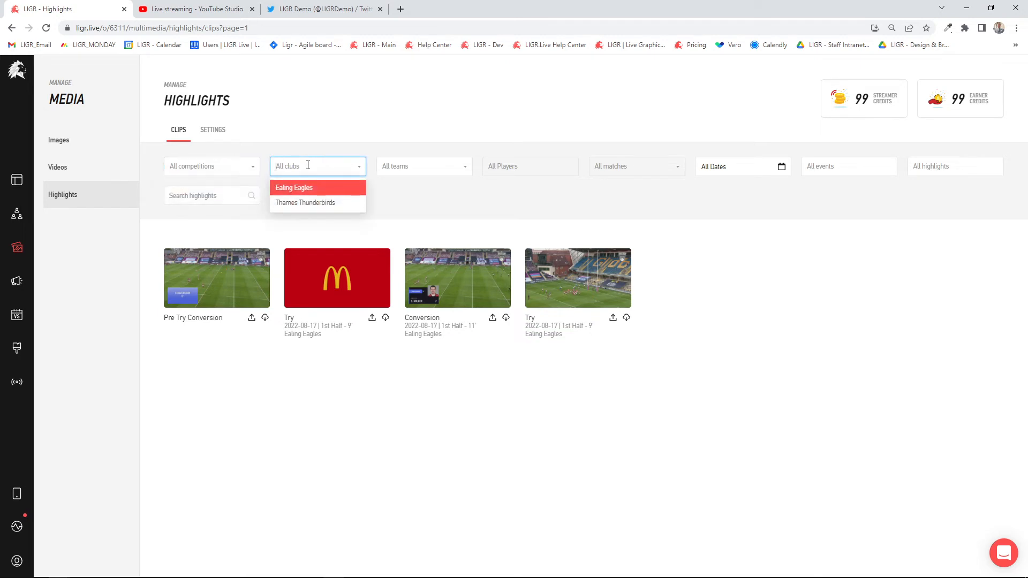
left_click(419, 165)
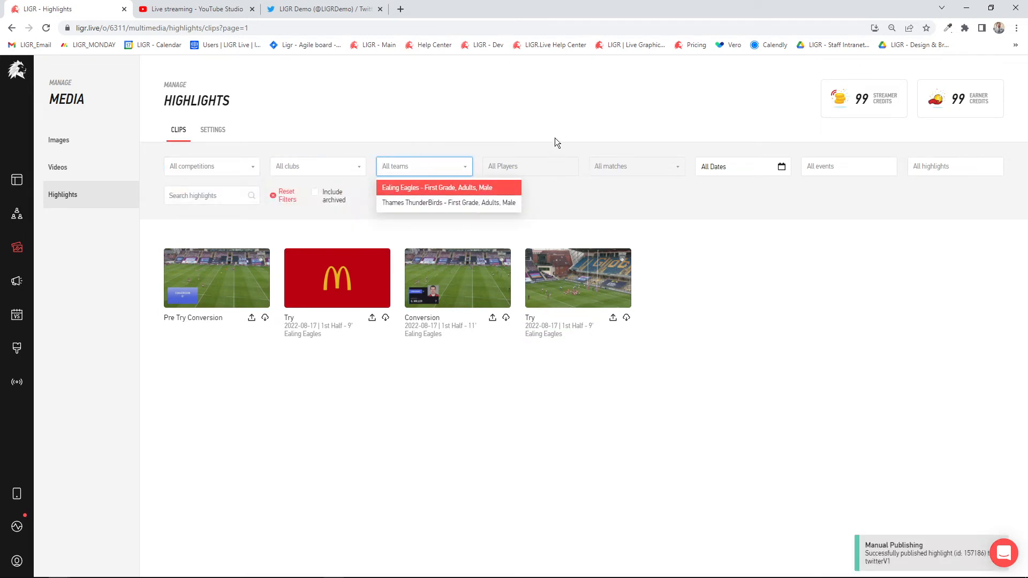
left_click(494, 190)
left_click(553, 169)
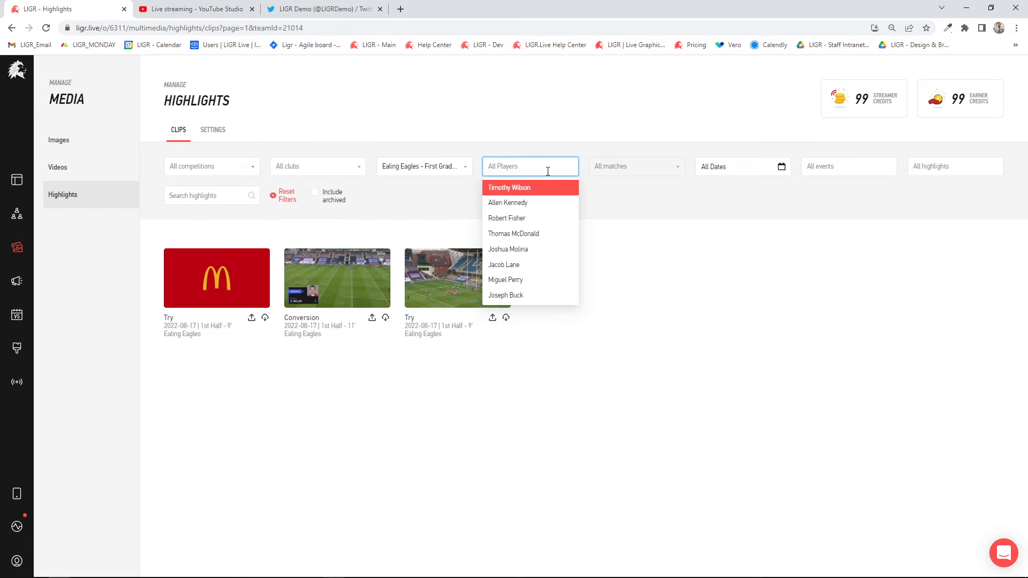
left_click(557, 139)
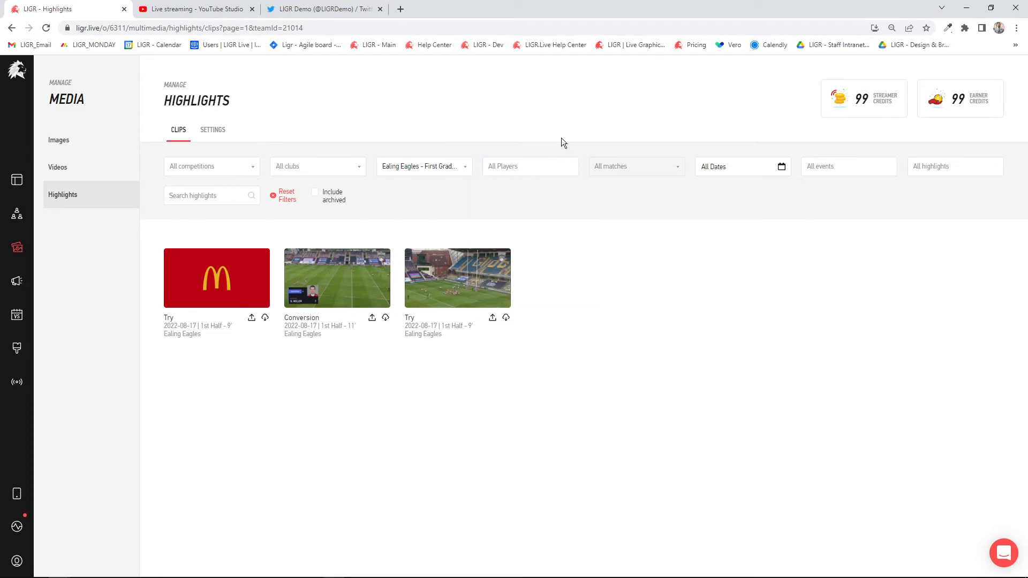
- Review the automatic highlight settings for the LIGR - Rugby League Demo competition
left_click(213, 129)
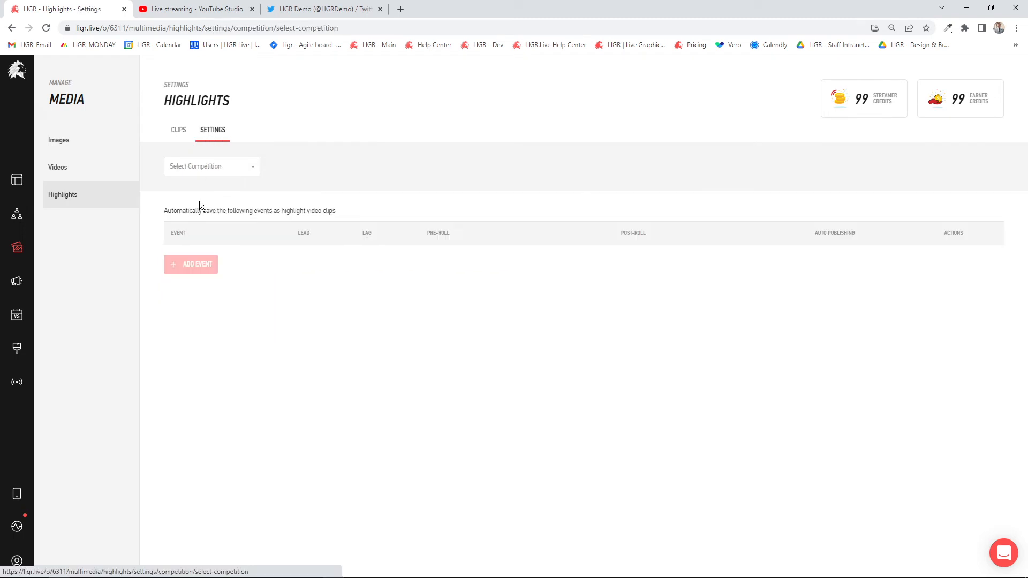
left_click(195, 166)
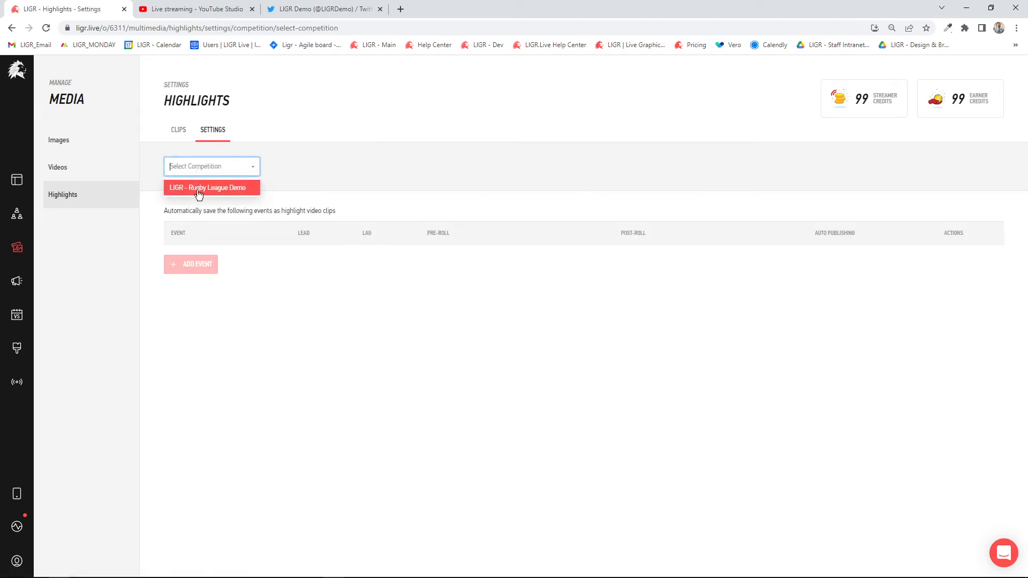
left_click(198, 193)
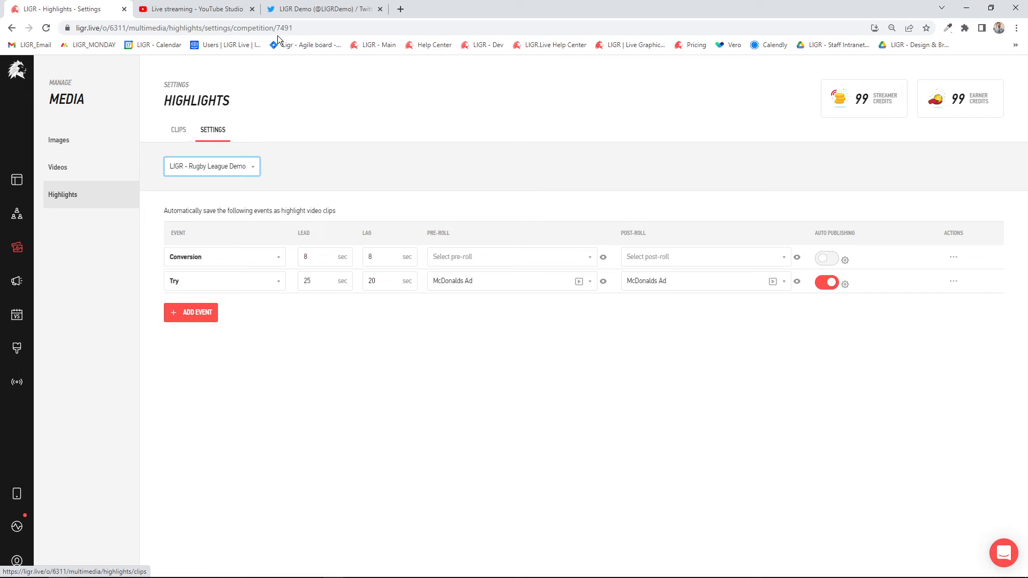
- Filter the highlight clips by the Ealing Eagles First Grade team and one of its players, and reset the filters
left_click(180, 135)
left_click(452, 167)
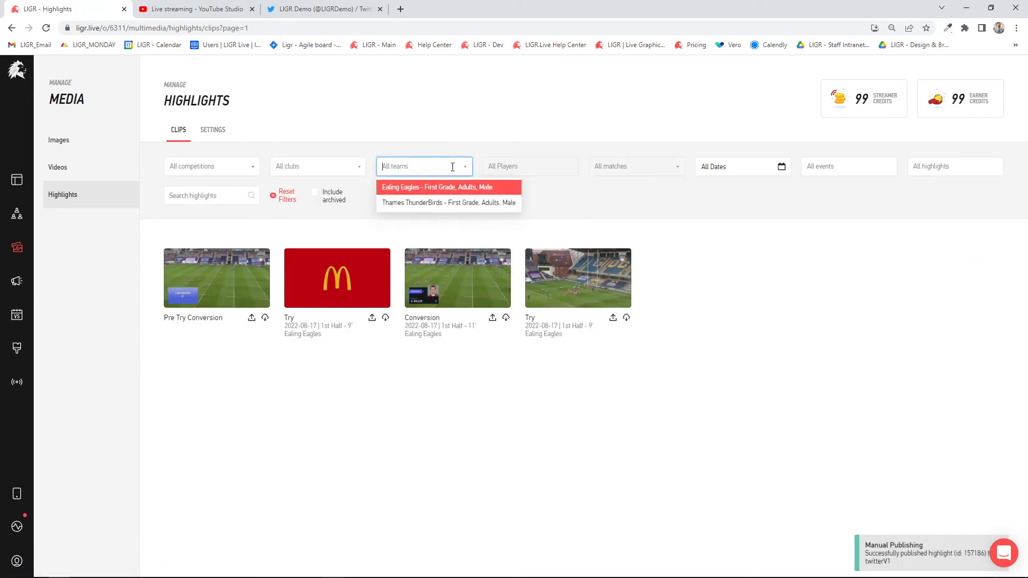
left_click(439, 189)
left_click(522, 166)
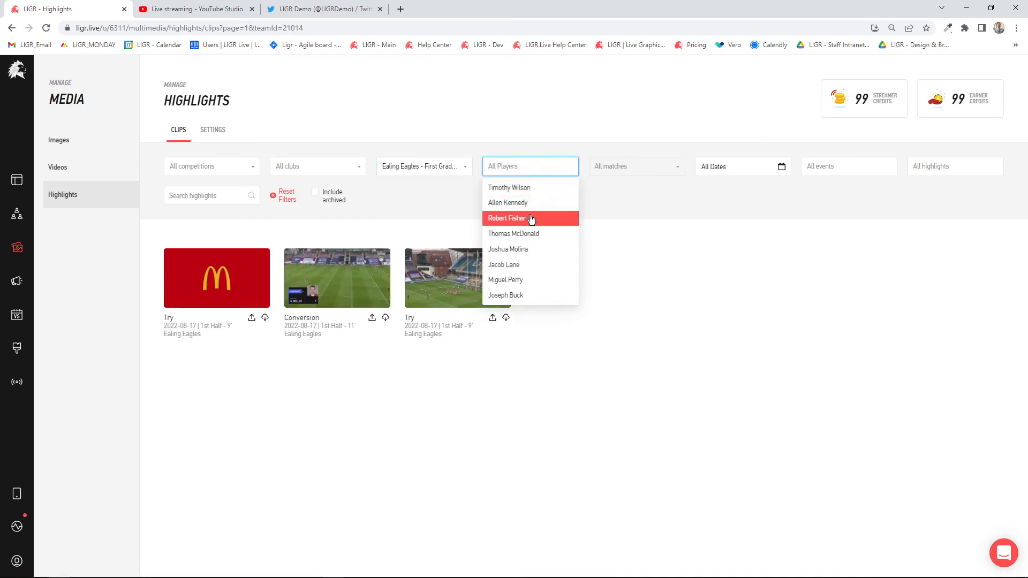
left_click(532, 219)
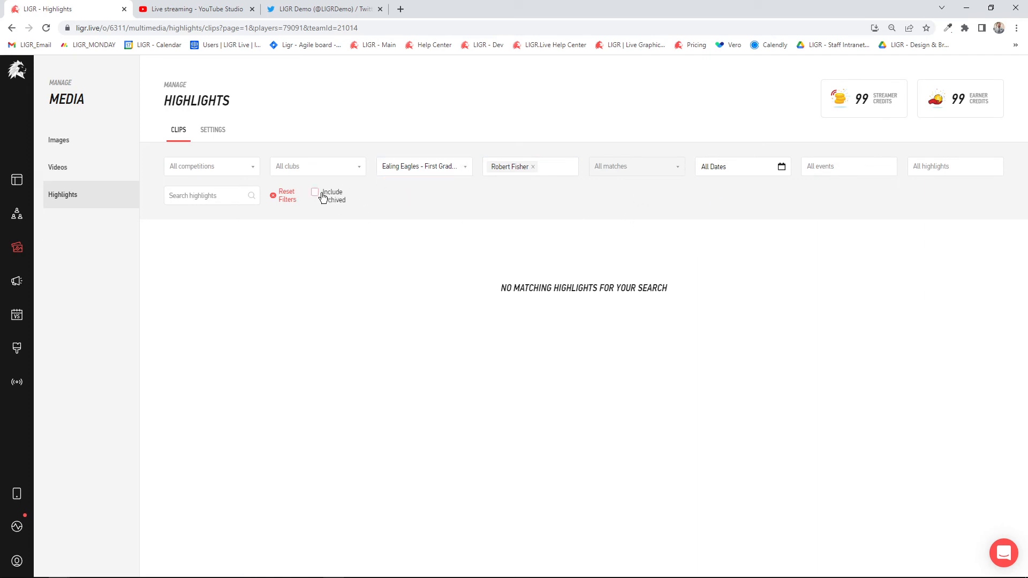
left_click(281, 199)
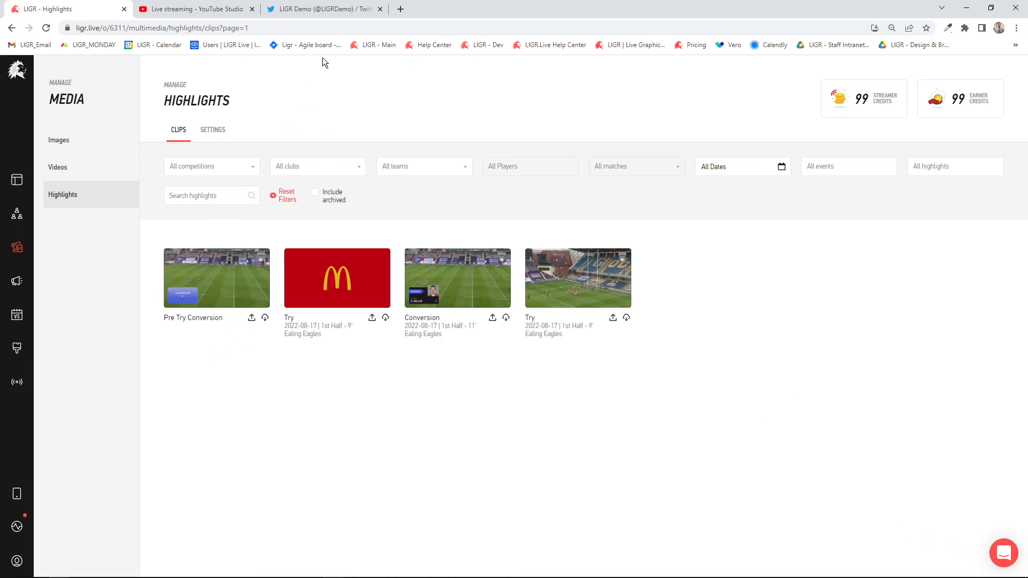
- Switch to Twitter, check the published highlight video on the LIGR Demo profile, and return to the LIGR highlights
left_click(321, 8)
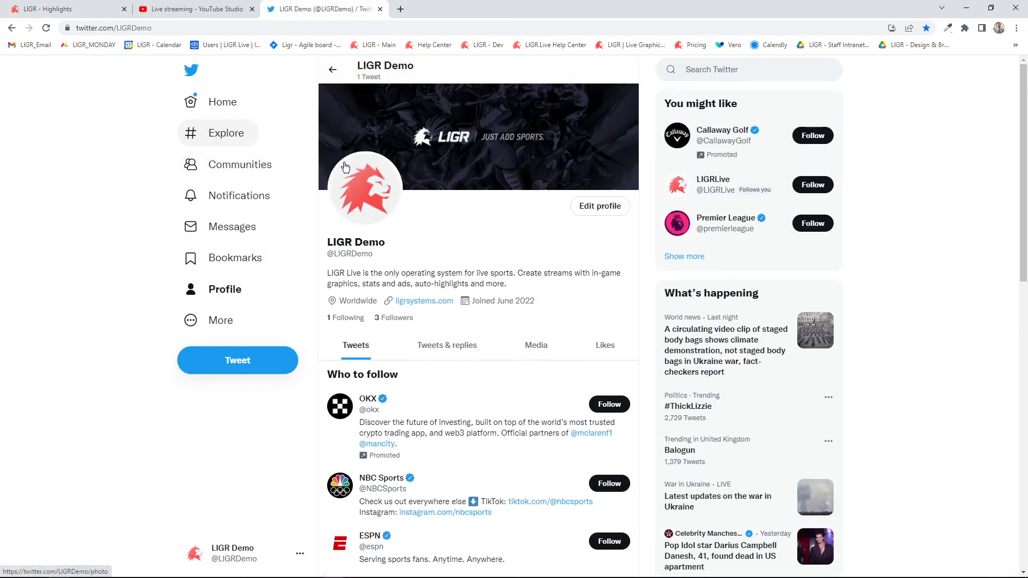
left_click(219, 102)
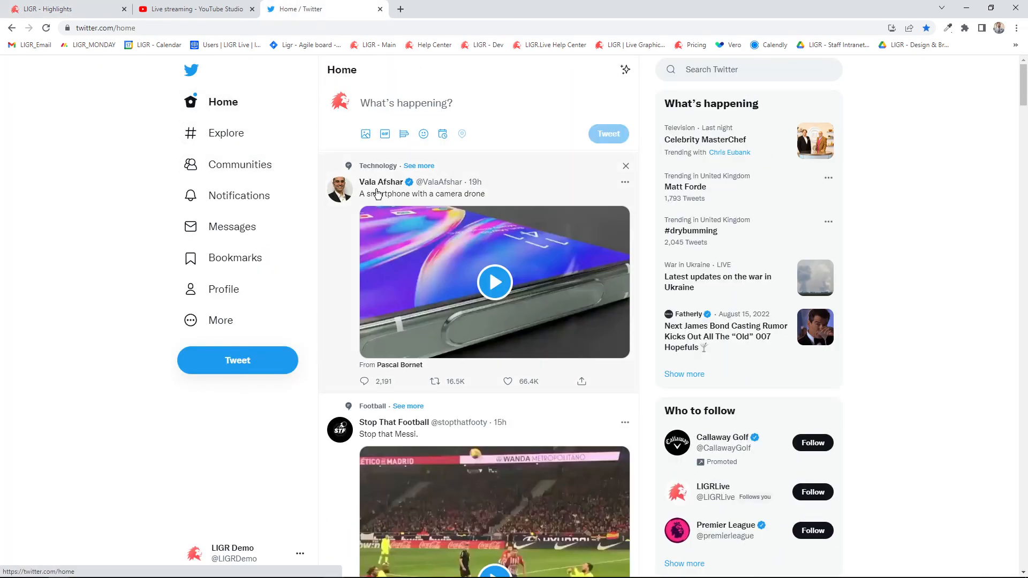
left_click(343, 103)
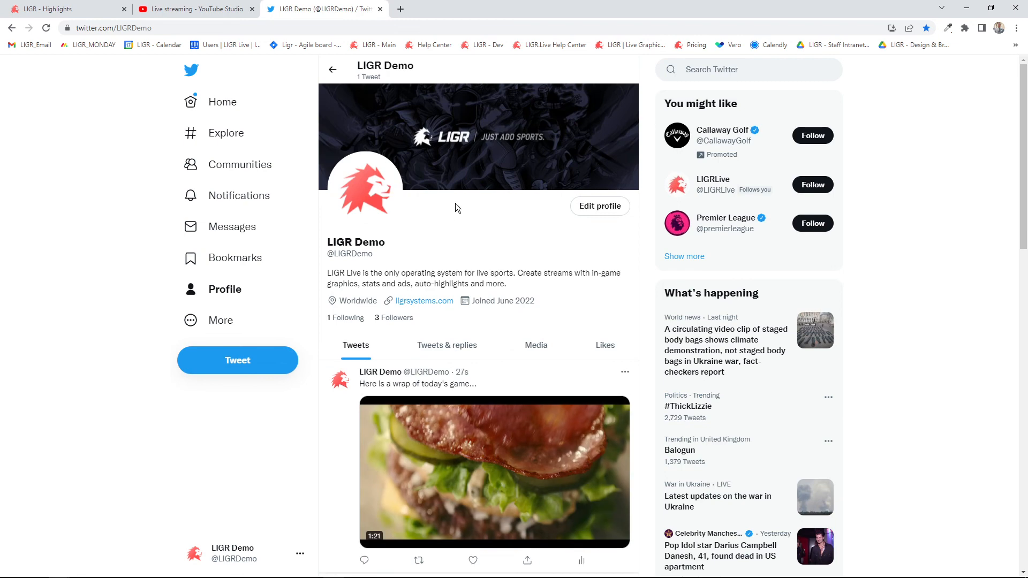
scroll(456, 206, "down", 2)
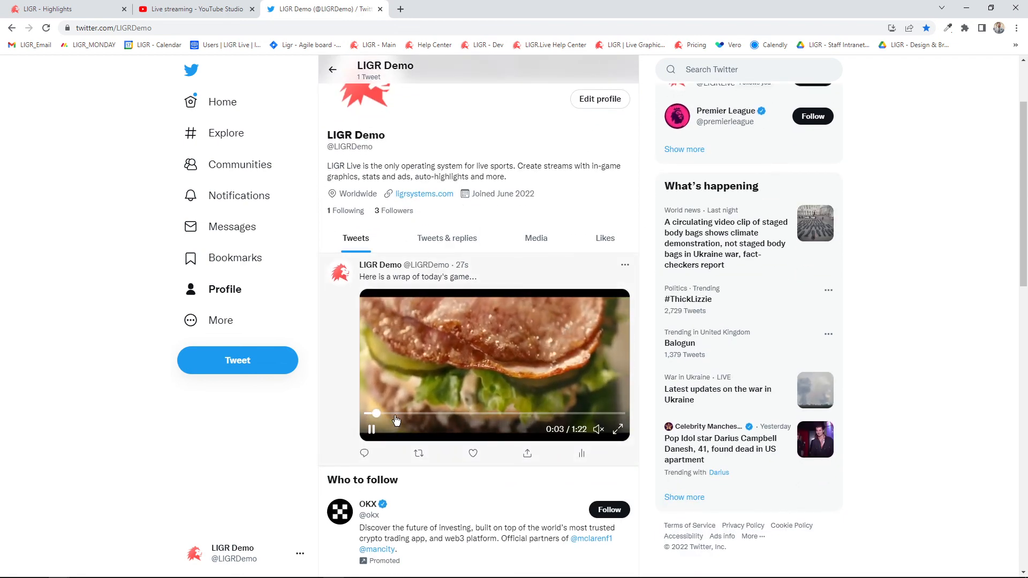
left_click(454, 414)
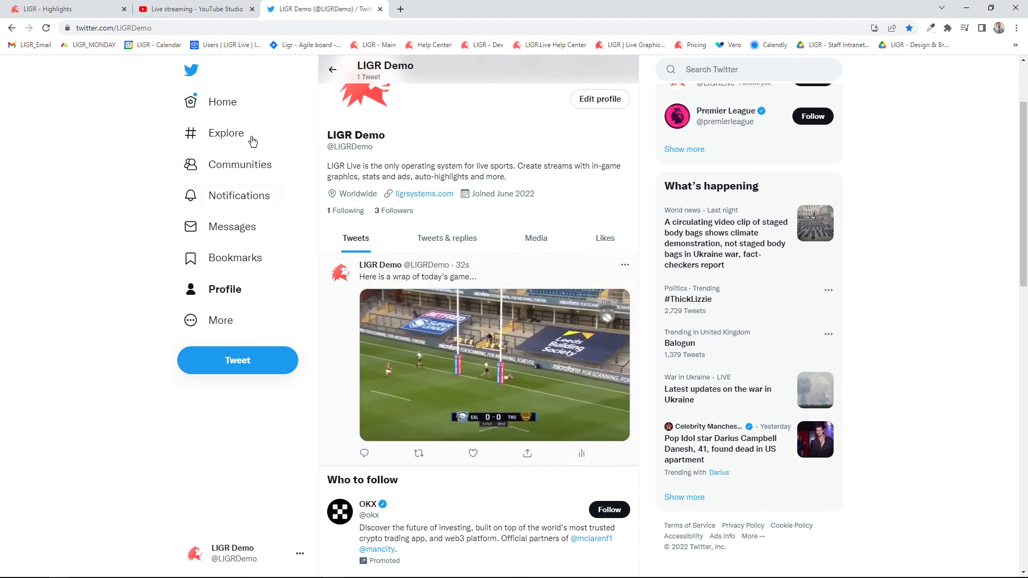
left_click(162, 11)
left_click(54, 13)
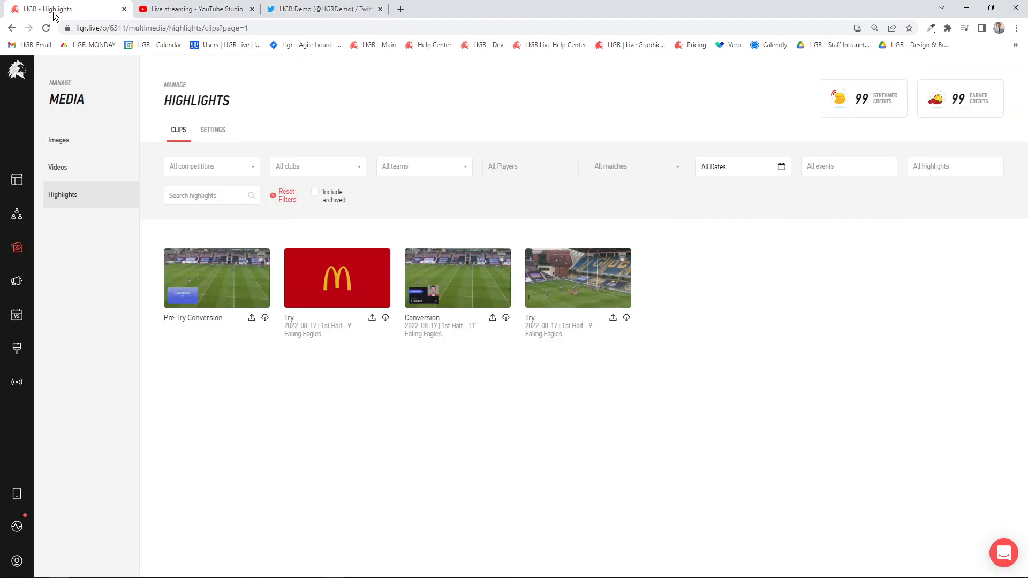